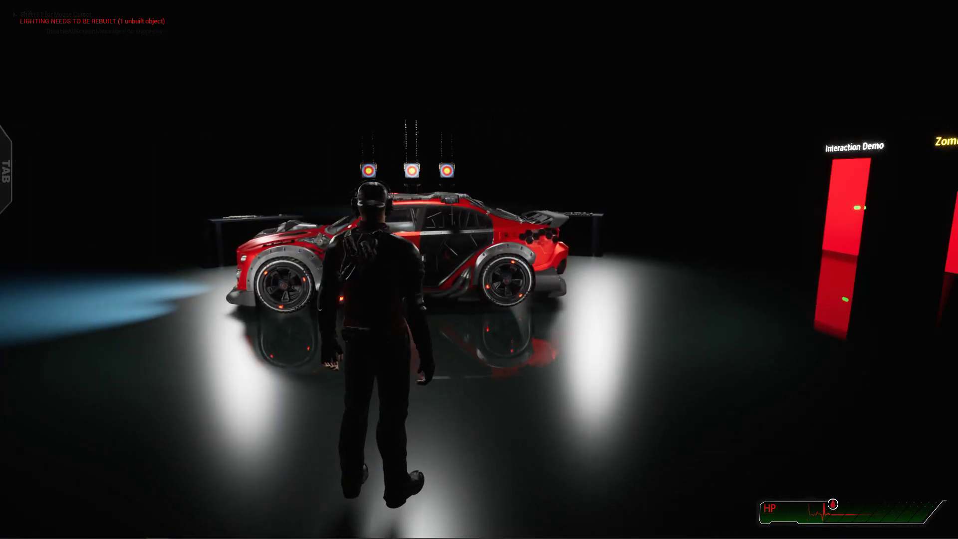
Step: Walk the character around the front of the red car and over to the table holding the shotgun and submachine gun
key(w)
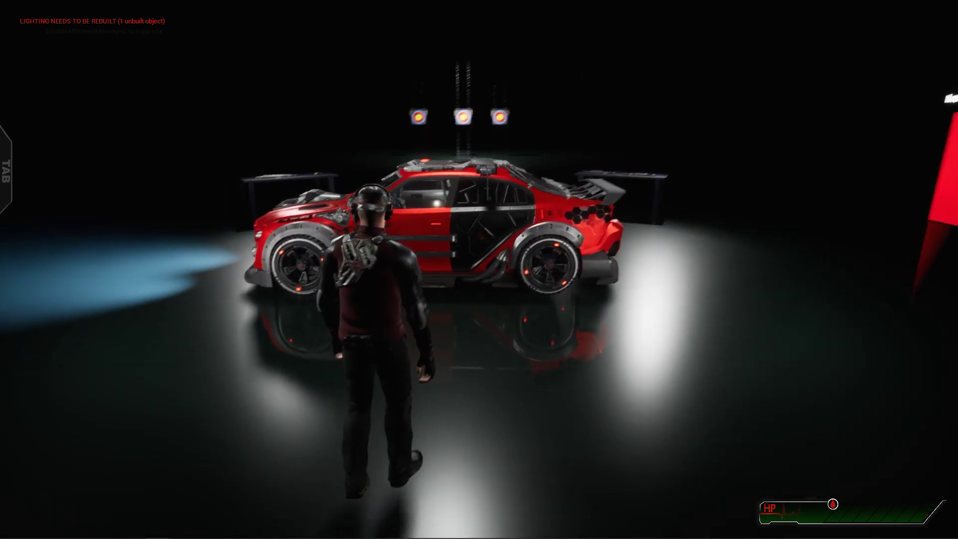
key(a)
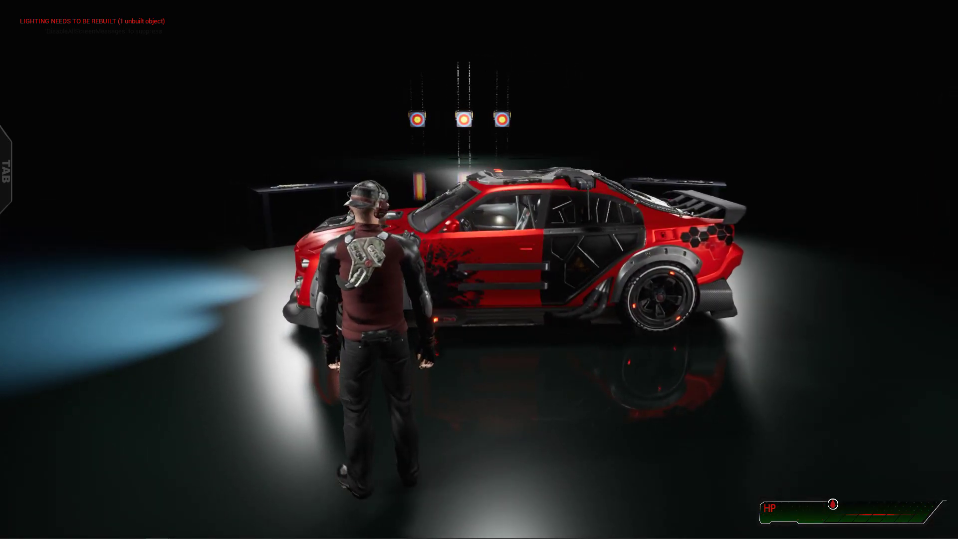
key(w)
key(a)
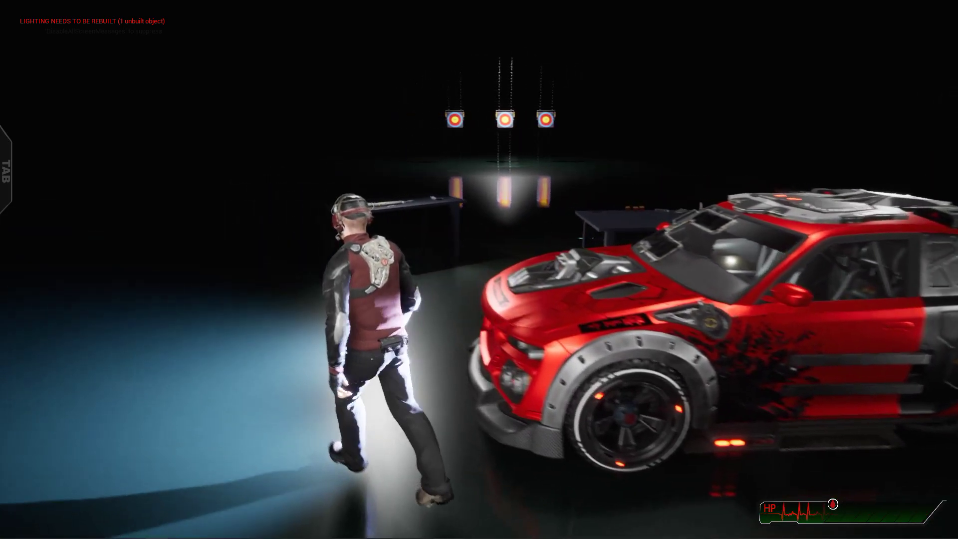
key(w)
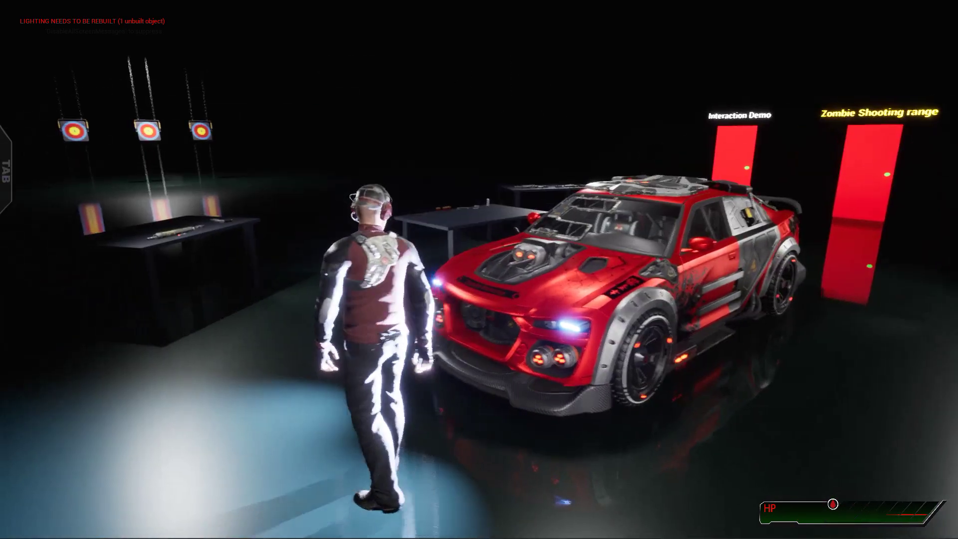
key(w)
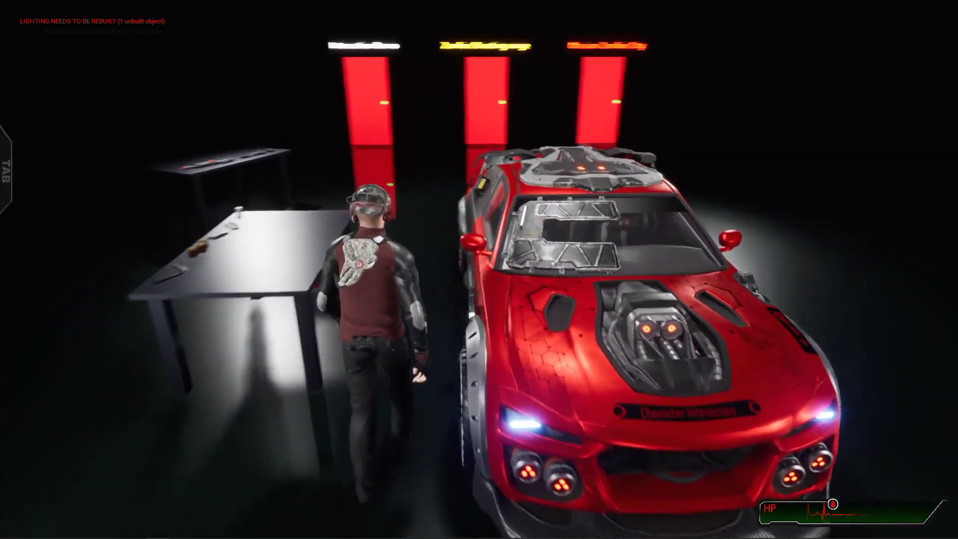
key(w)
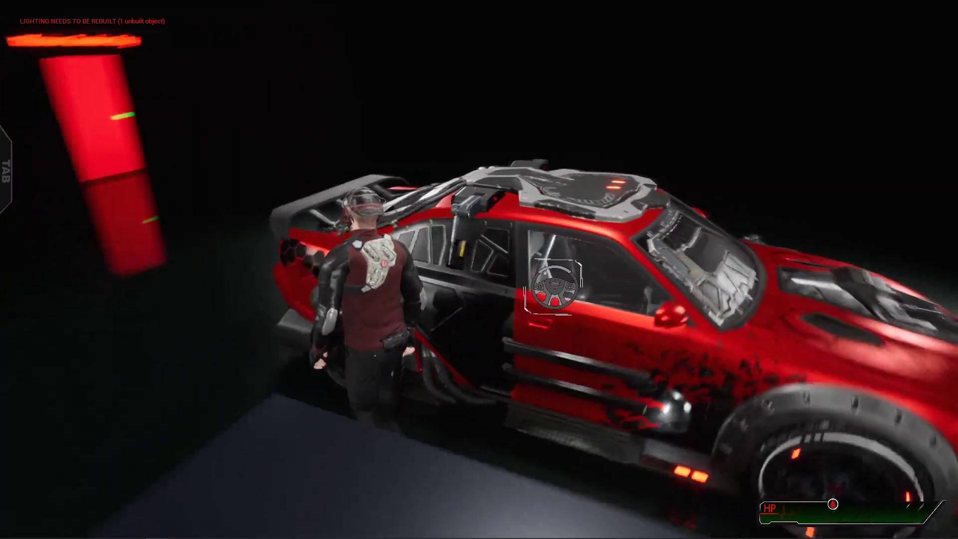
key(w)
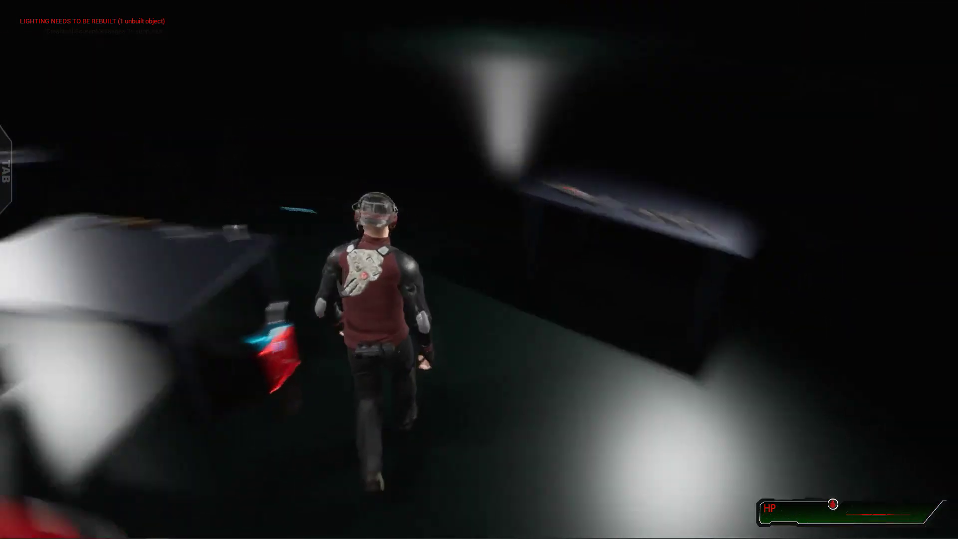
key(w)
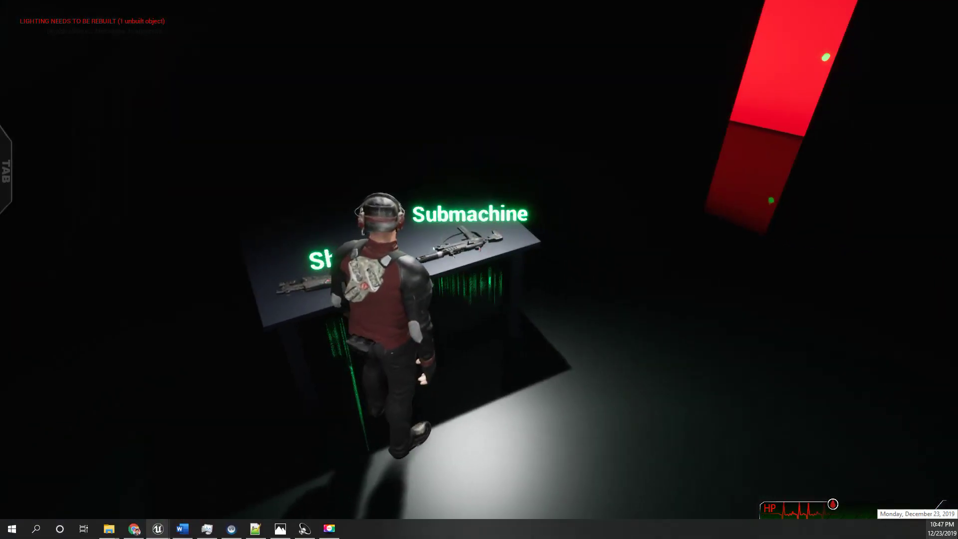
Step: Pick up the shotgun, the submachine gun and the handgun ammo from the tables
key(e)
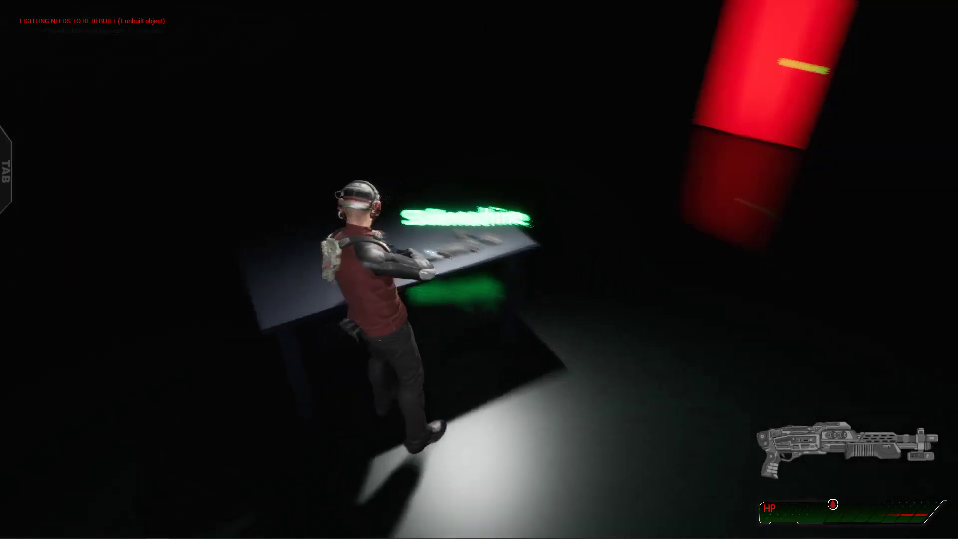
key(1)
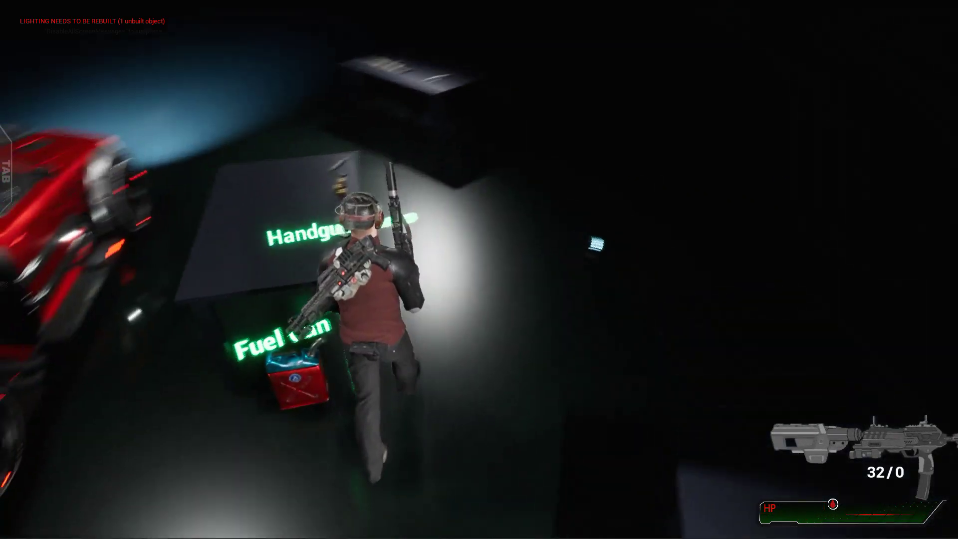
key(e)
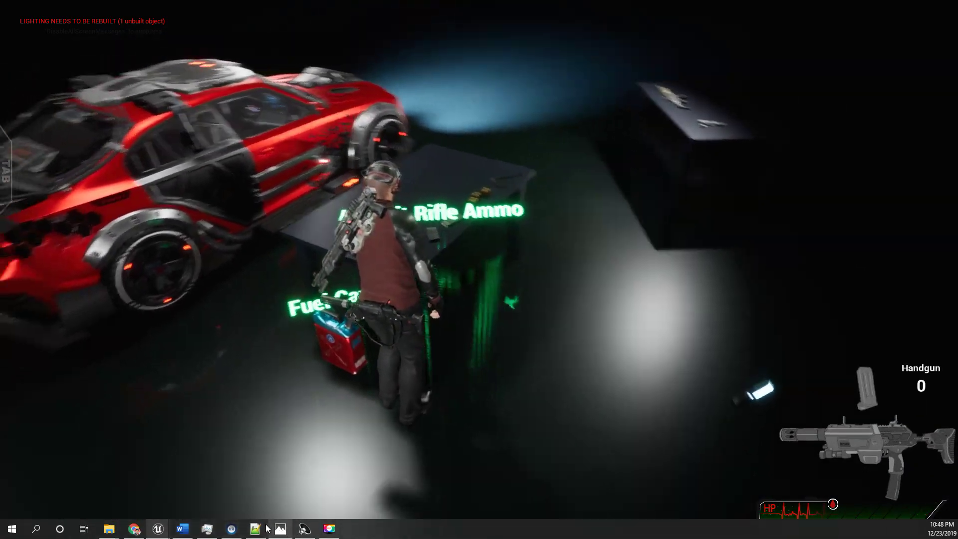
Step: Cycle between the shotgun and the submachine gun while walking the character near the red doors and back towards the ammo table
scroll(479, 270, down, 1)
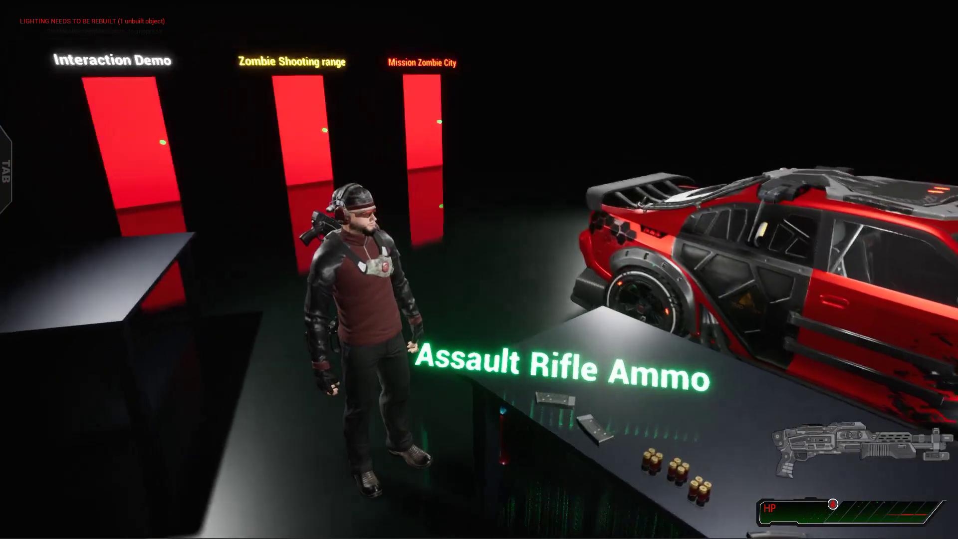
key(w)
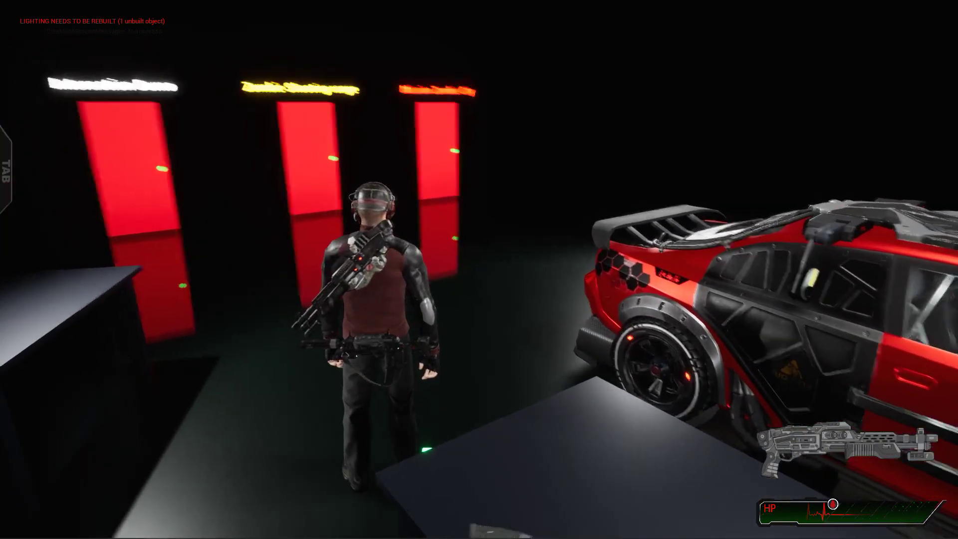
scroll(479, 270, down, 4)
key(w)
key(a)
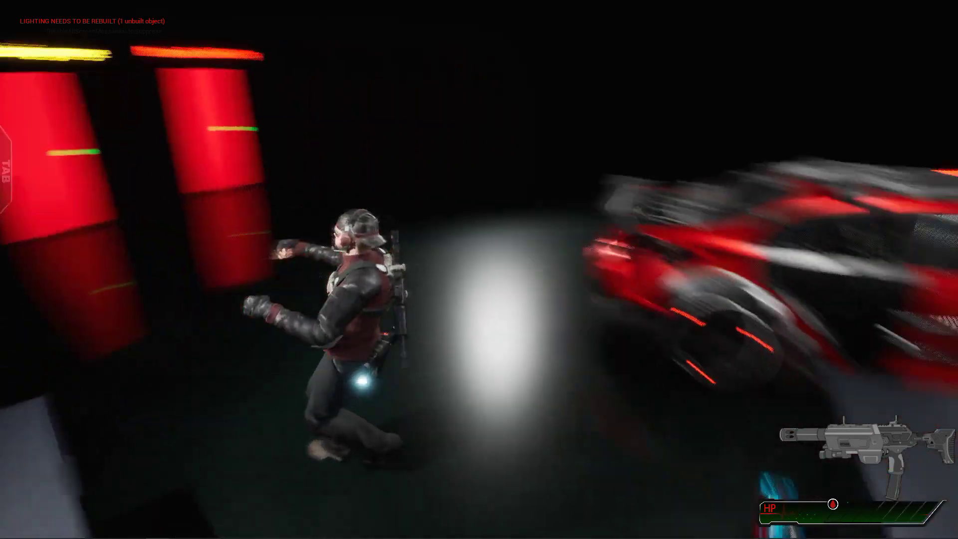
key(w)
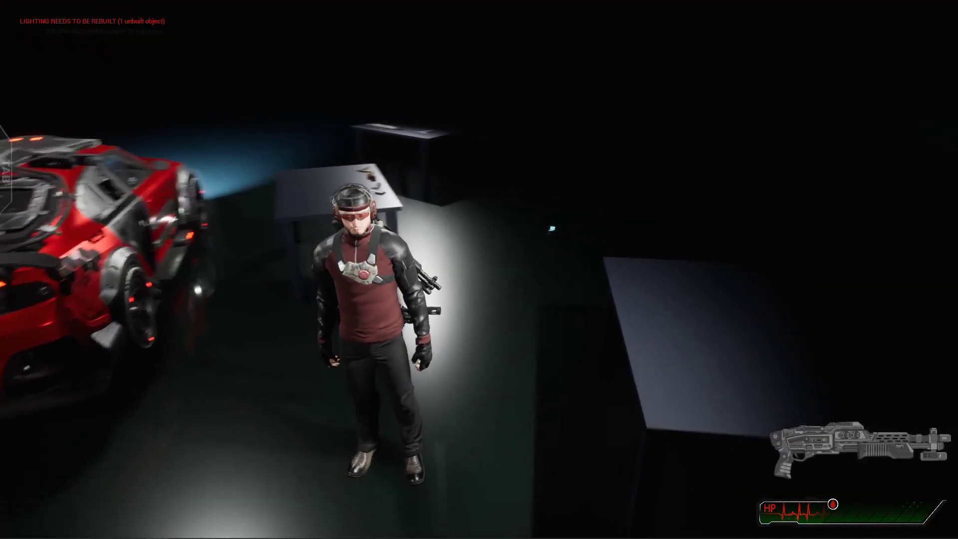
key(s)
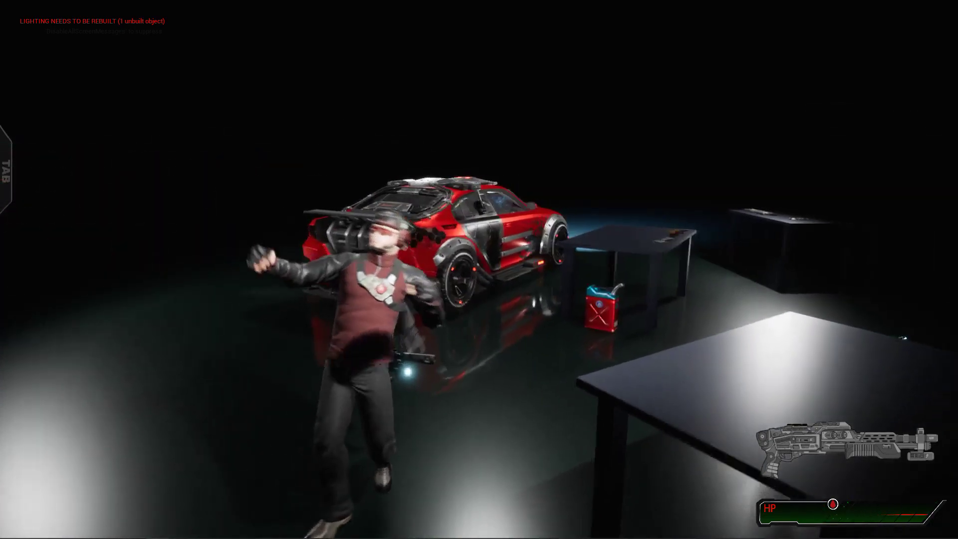
key(w)
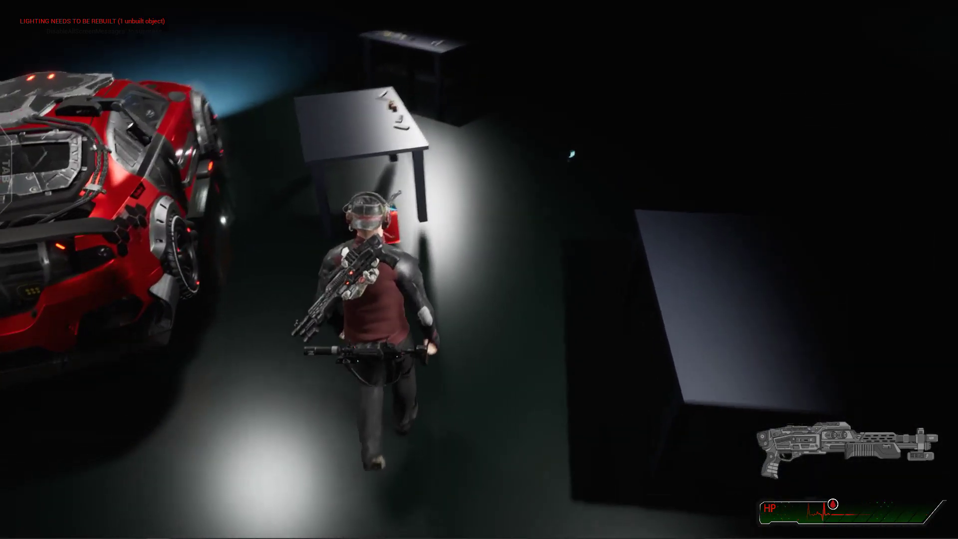
Step: Pick up the fuel can beside the ammo table and get into the driver's seat of the red car
key(e)
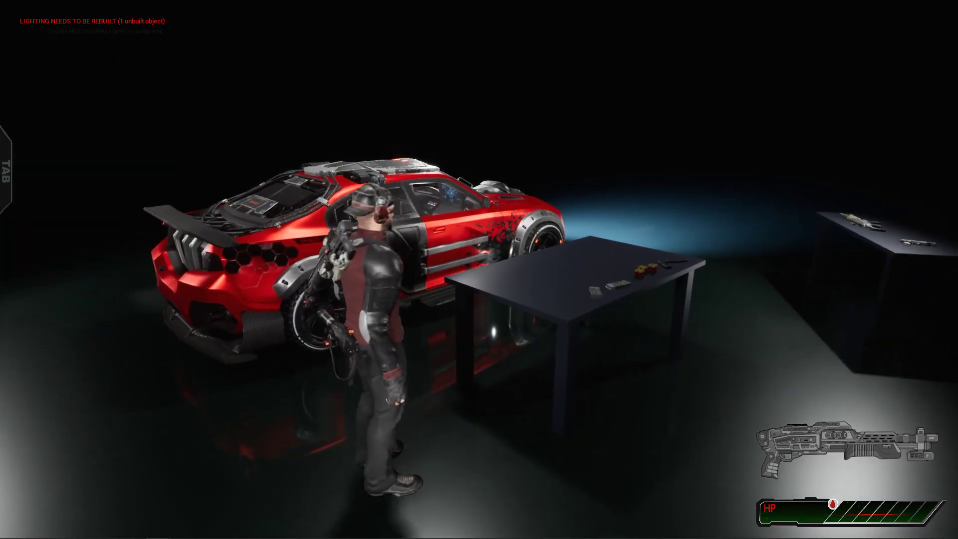
key(w)
key(e)
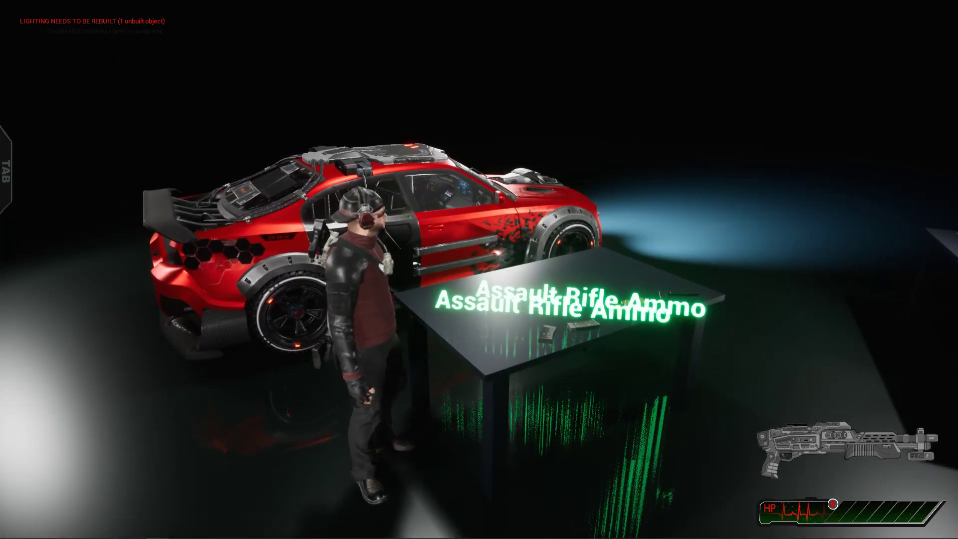
key(w)
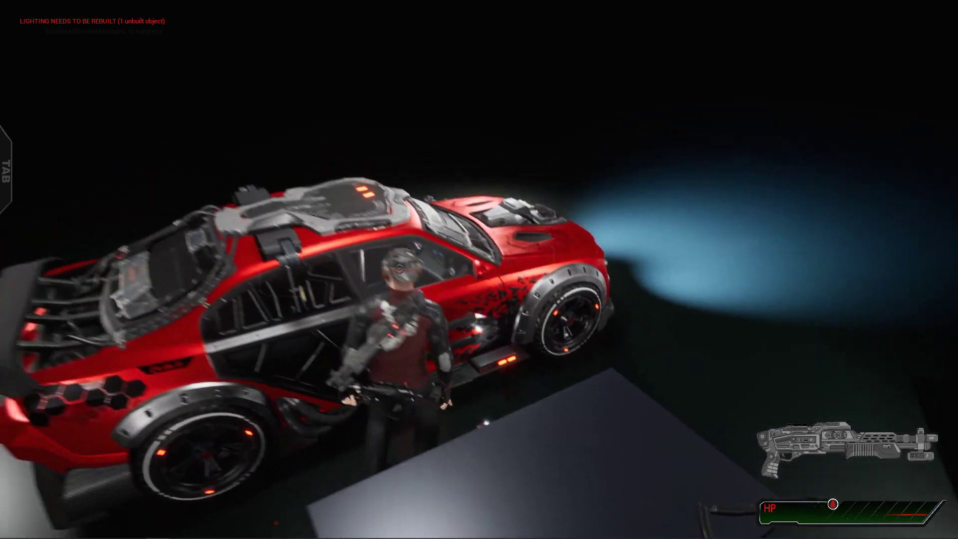
key(e)
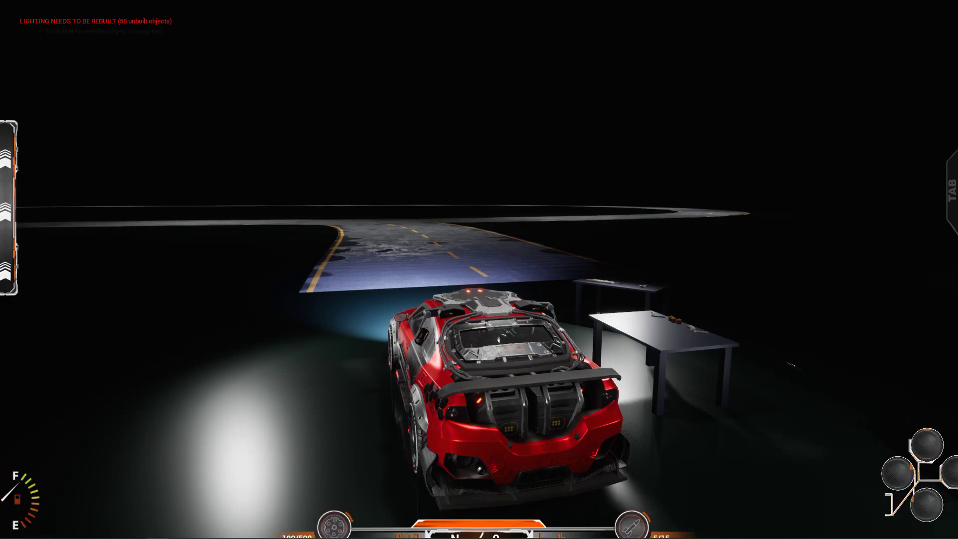
Step: Stop the car level's play session and take the viewport out of full screen
key(Escape)
mouse_move(450, 358)
right_down()
mouse_move(460, 358)
mouse_move(439, 353)
mouse_move(451, 345)
right_up()
key(F11)
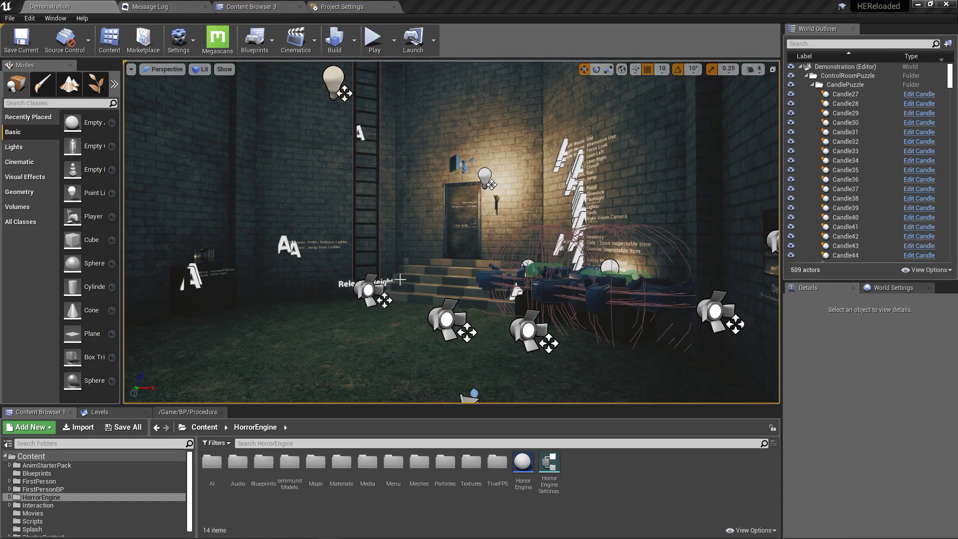
Step: In the HEReloaded project, show the Demonstration level's viewport full screen and start playing it
scroll(391, 283, up, 5)
key(F11)
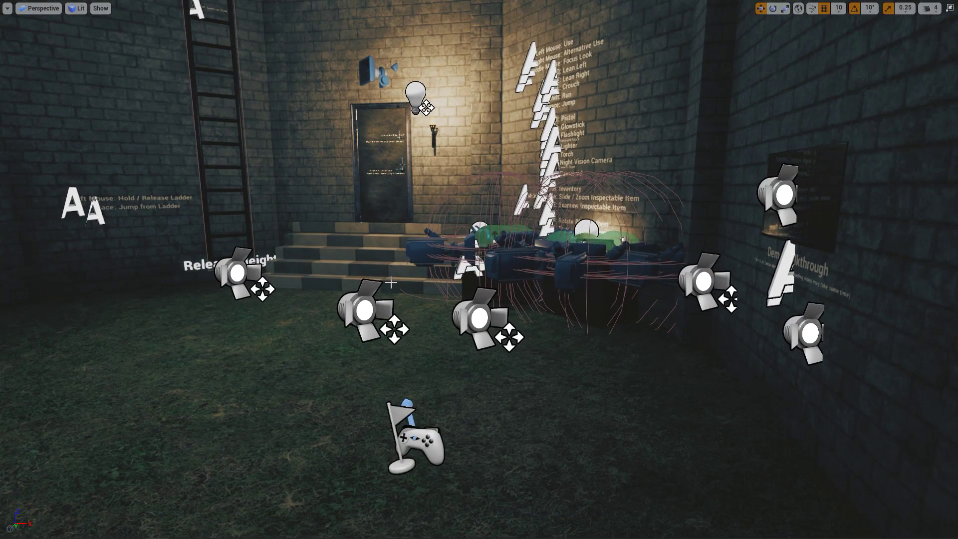
key(alt+p)
click(391, 283)
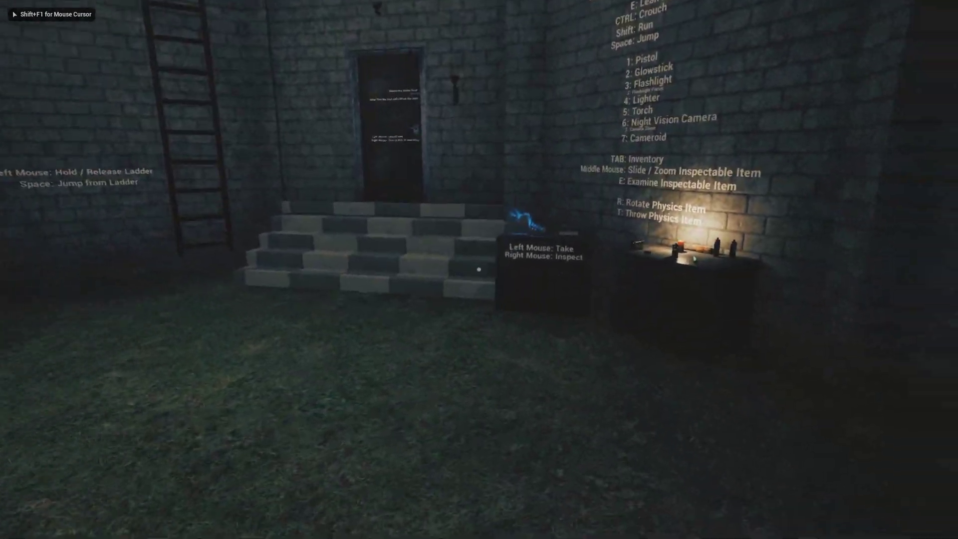
Step: Walk to the candlelit table and take the glowstick, torch oil, lighter fluid and torch
key(w)
key(w)
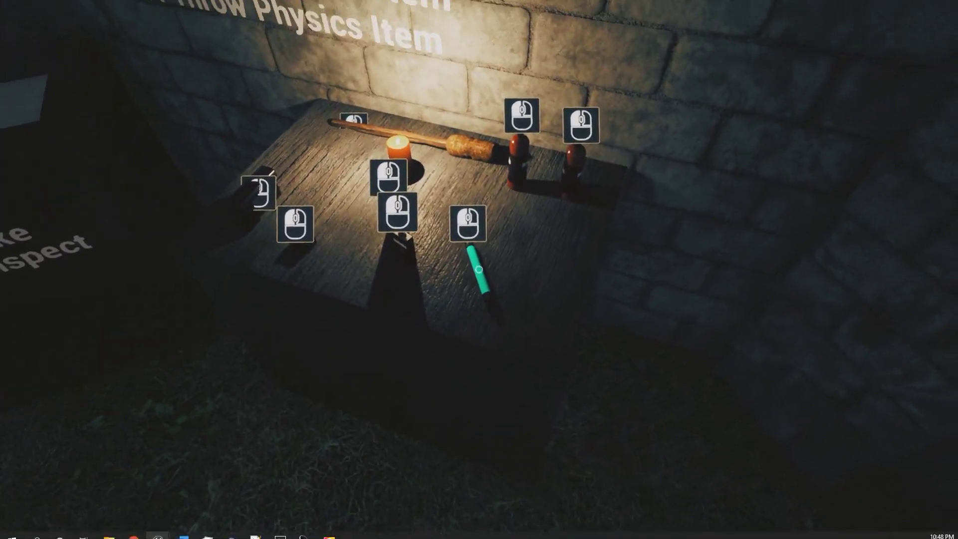
click(479, 269)
click(479, 269)
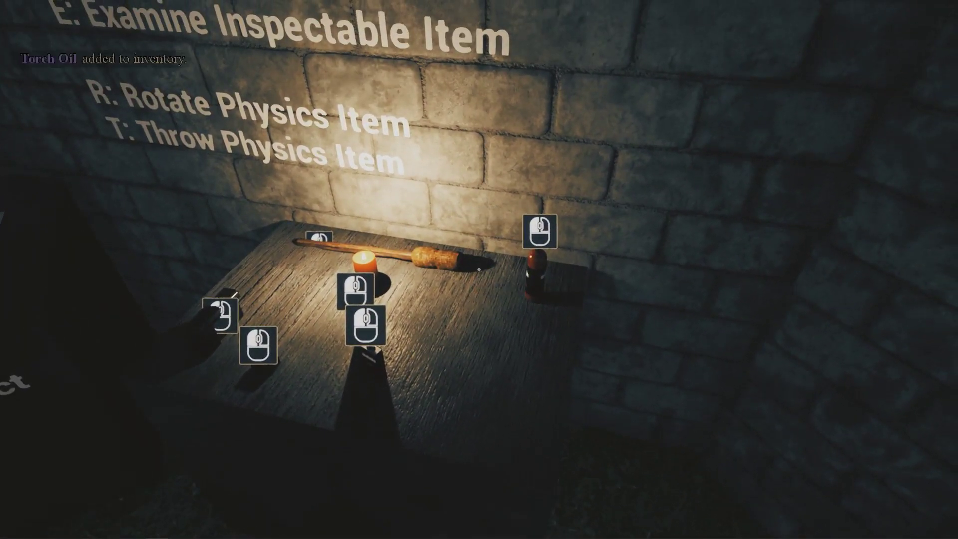
click(479, 269)
click(478, 269)
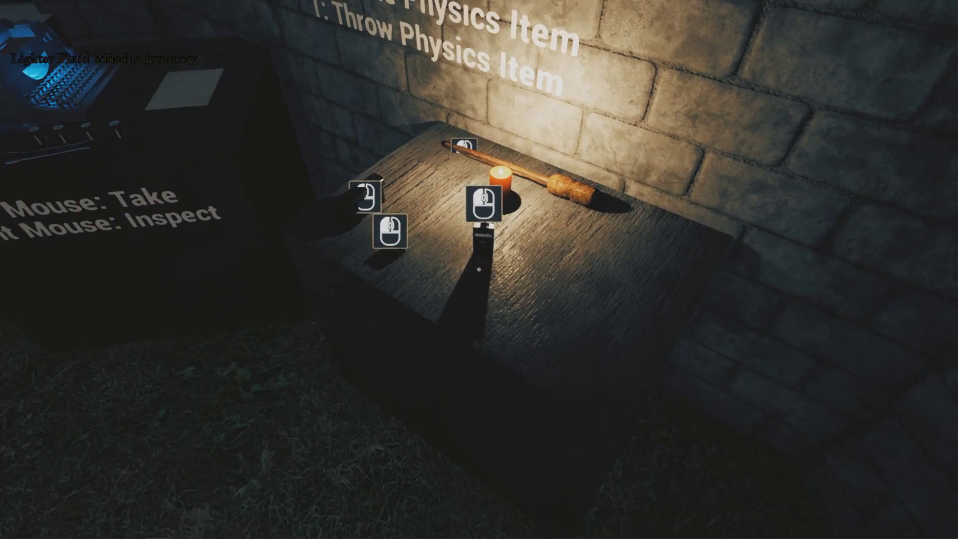
click(479, 270)
Step: Try the entrance door, check the Diary entry in the inventory, and walk back towards the stairs
key(w)
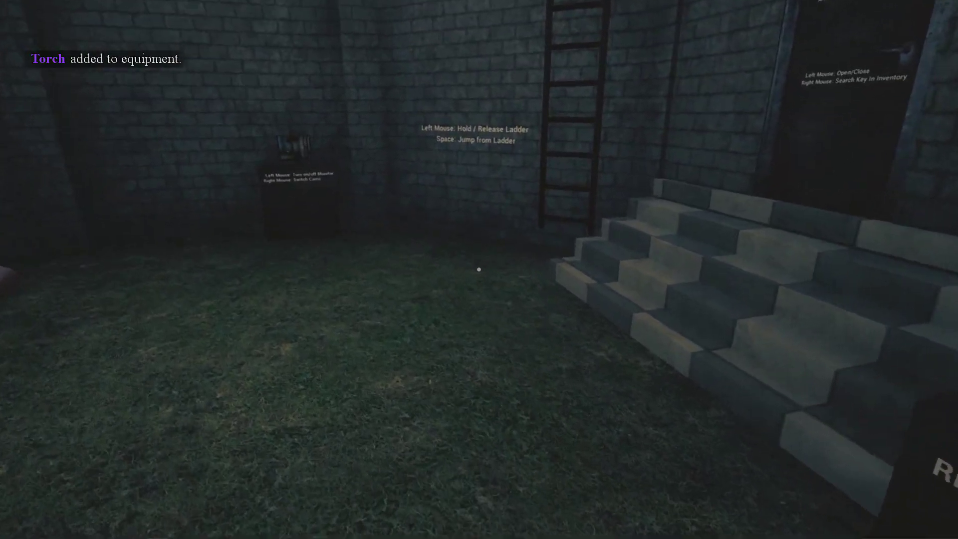
key(w)
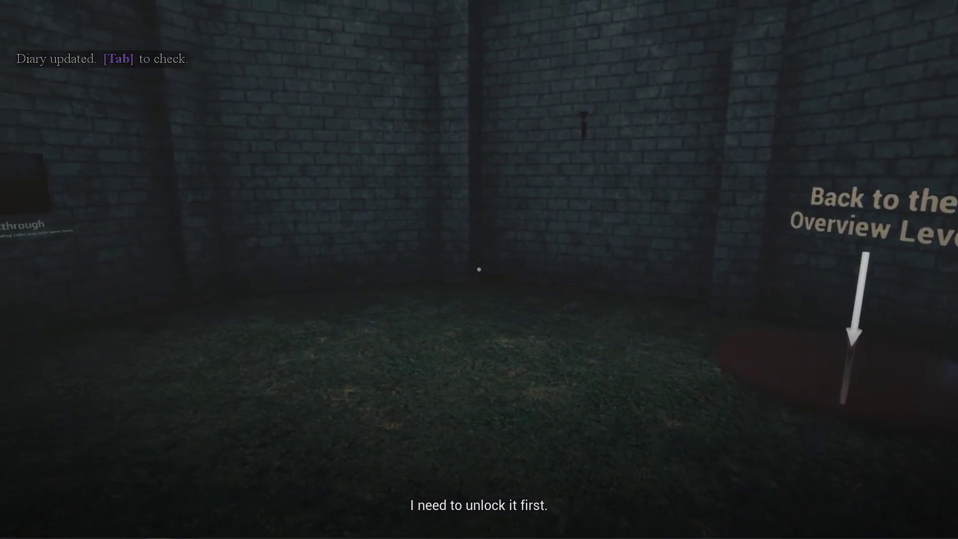
key(Tab)
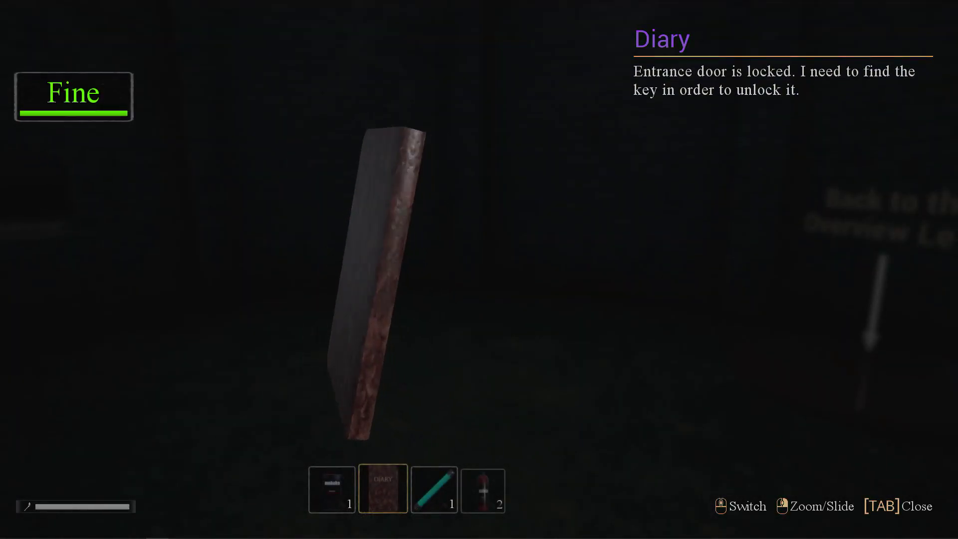
key(Tab)
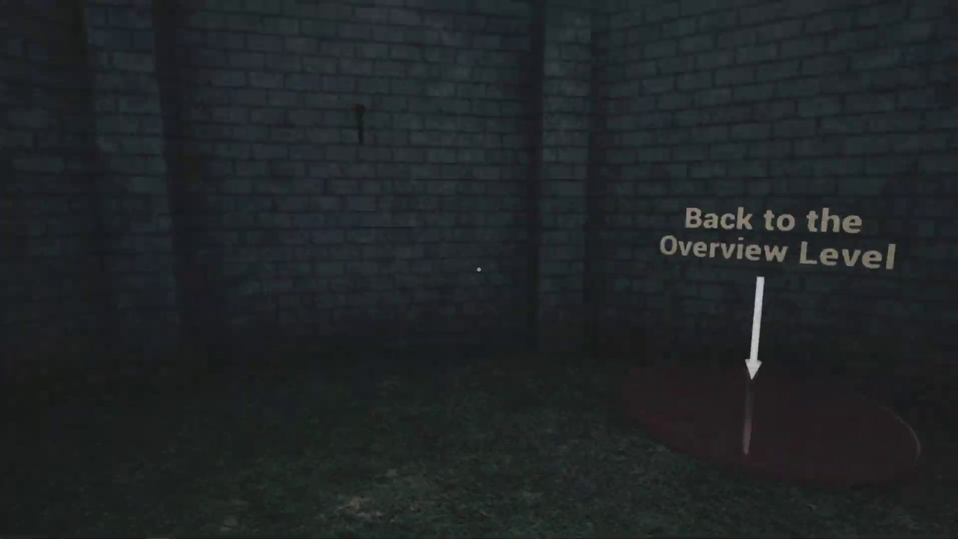
key(w)
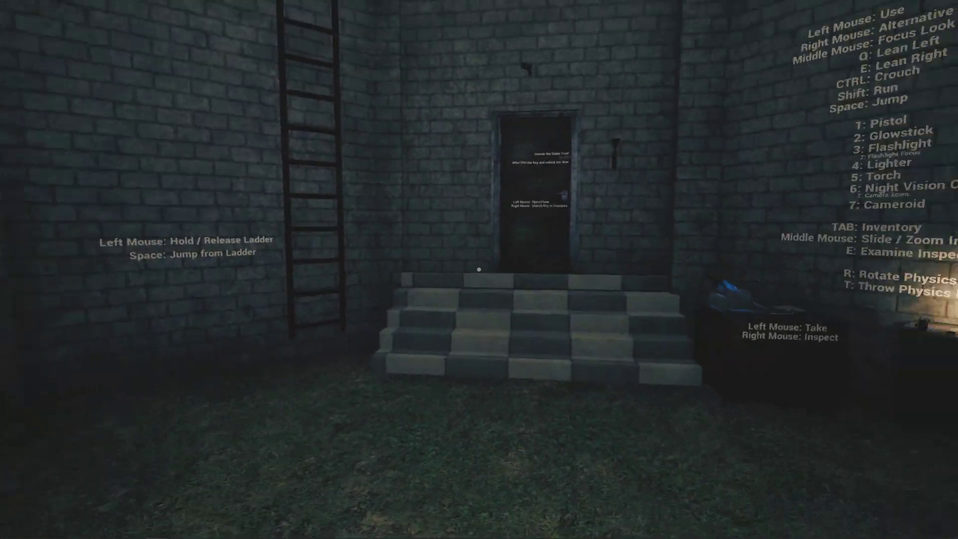
key(w)
Step: Stop playing the Demonstration level, switch to the CharacterInteraction project's StartMap and frame the red car
key(Escape)
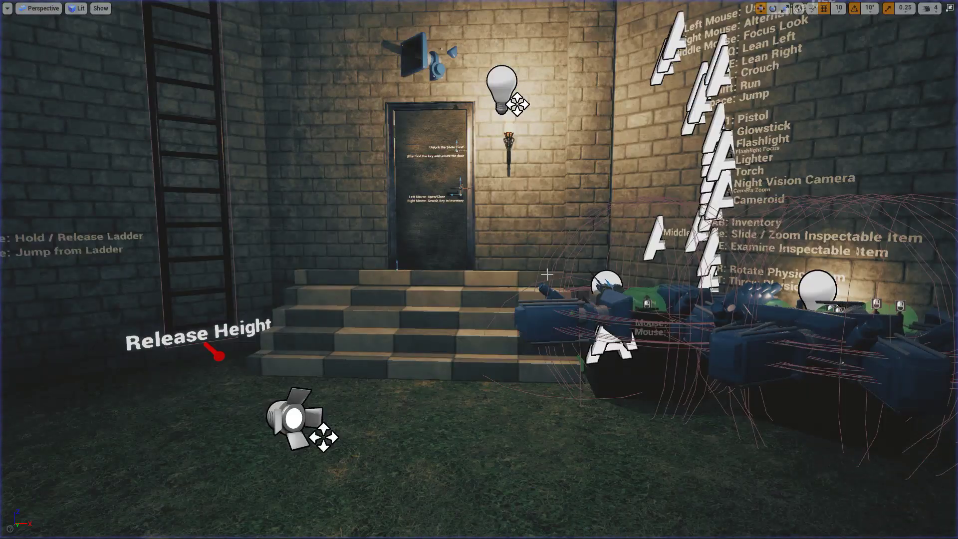
right_drag(952, 214, 953, 185)
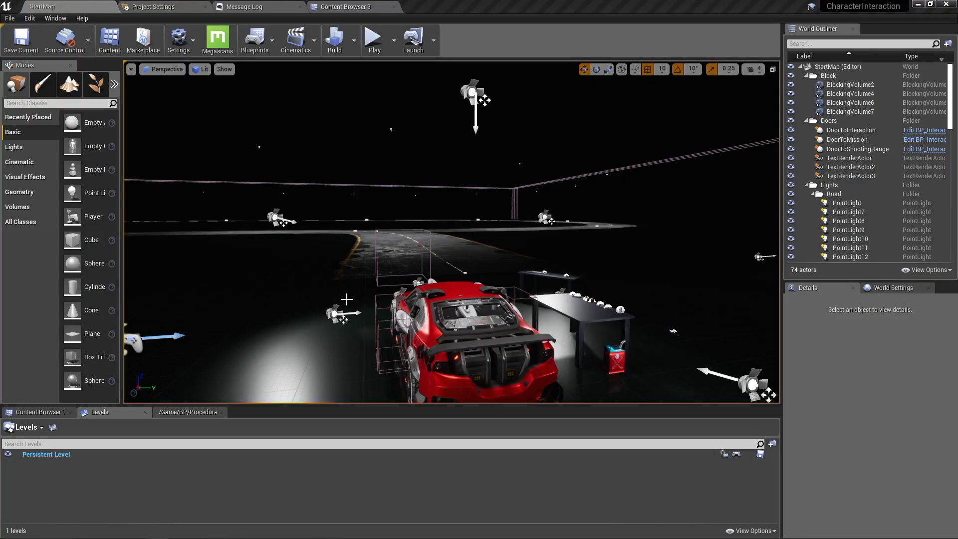
right_drag(347, 299, 320, 323)
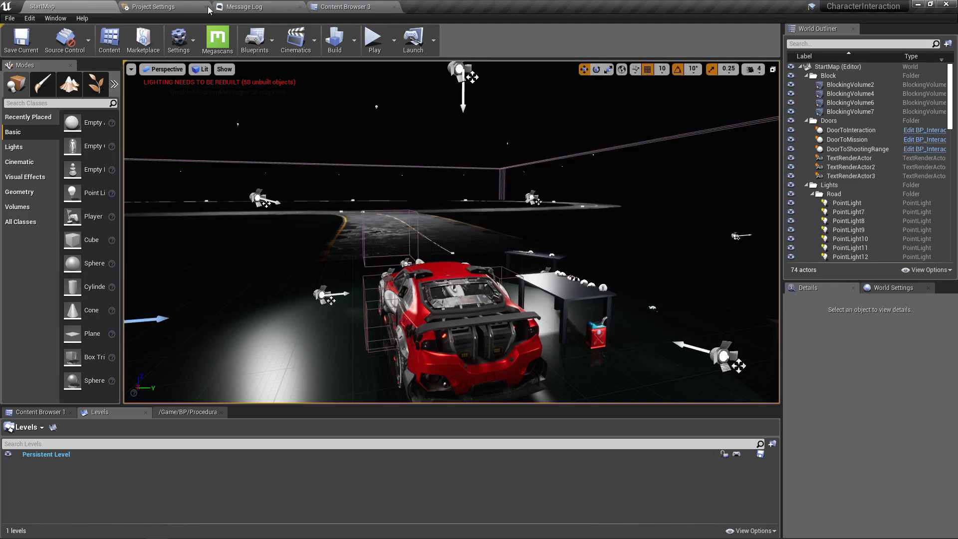
Step: Open the project's Input settings and expand the Action Mappings and Axis Mappings to review them
click(180, 42)
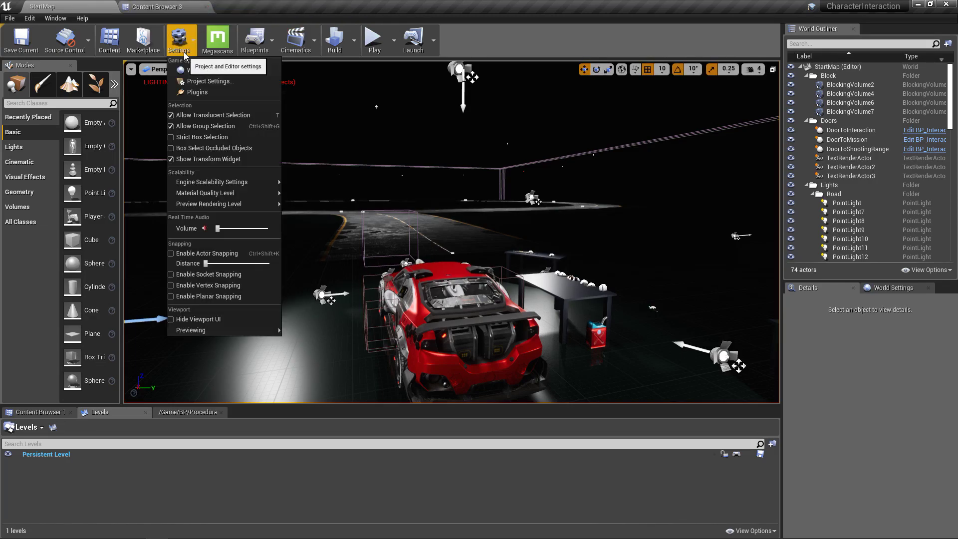
right_drag(516, 196, 522, 221)
key(w)
key(s)
key(q)
click(192, 50)
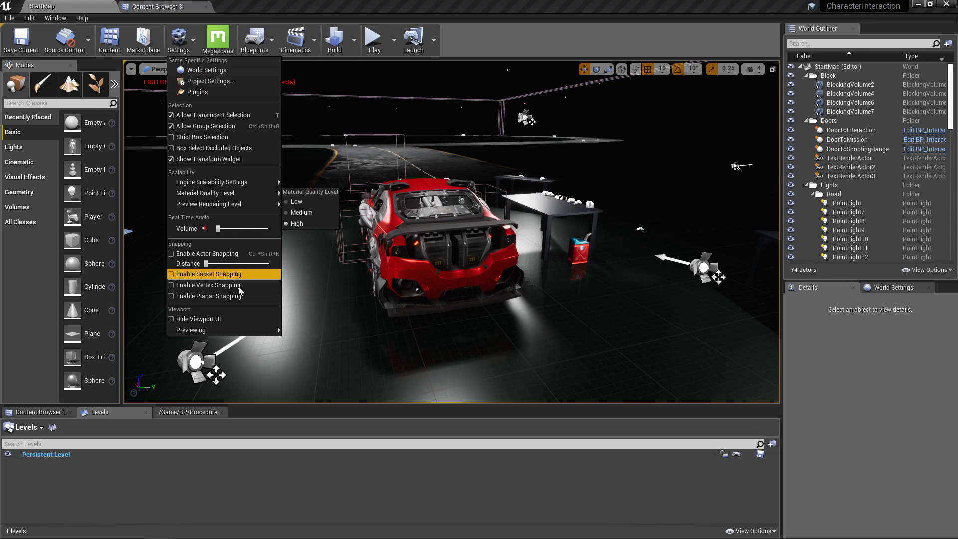
click(223, 83)
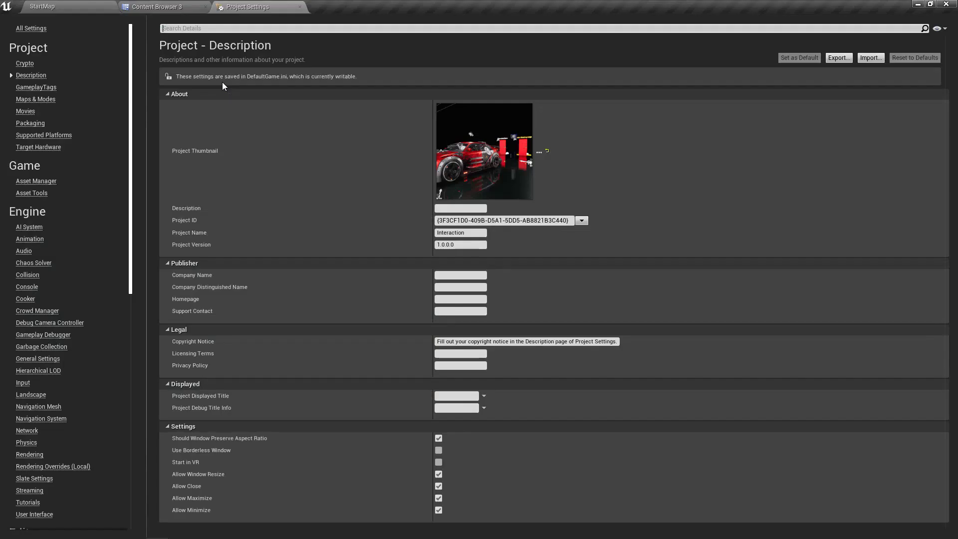
scroll(97, 340, down, 5)
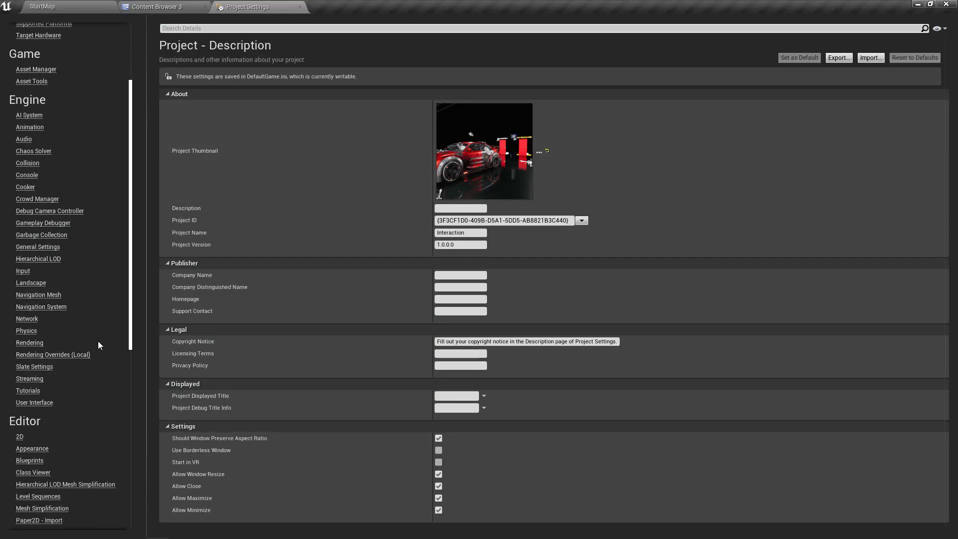
click(26, 271)
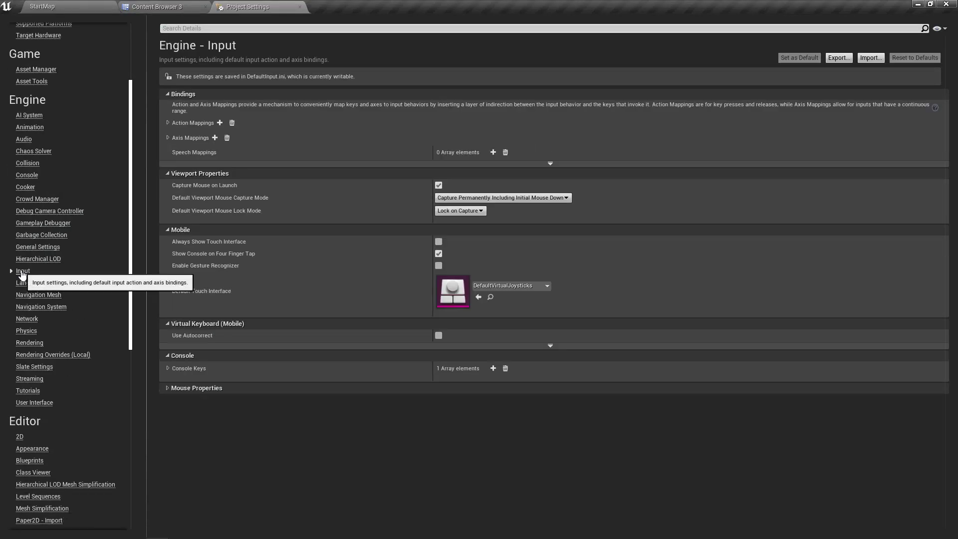
click(169, 124)
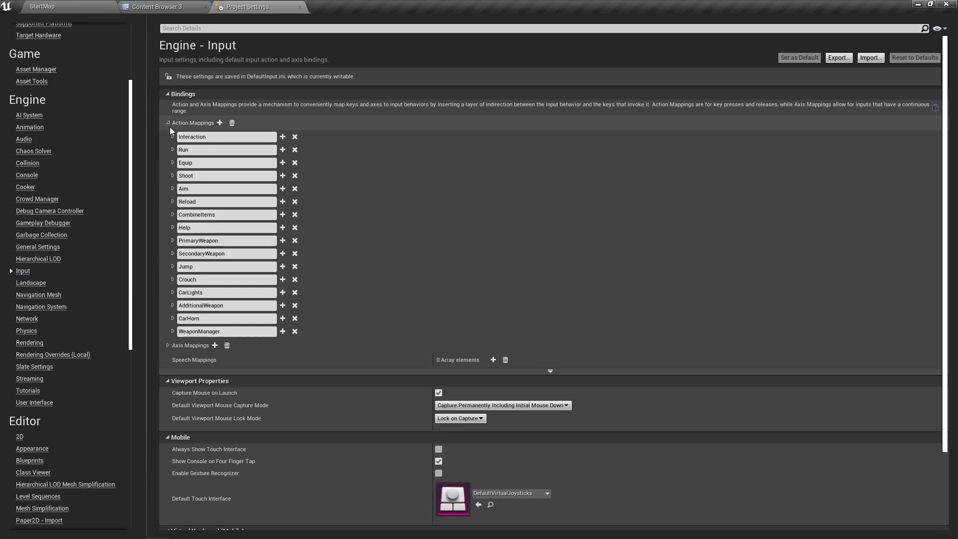
click(169, 345)
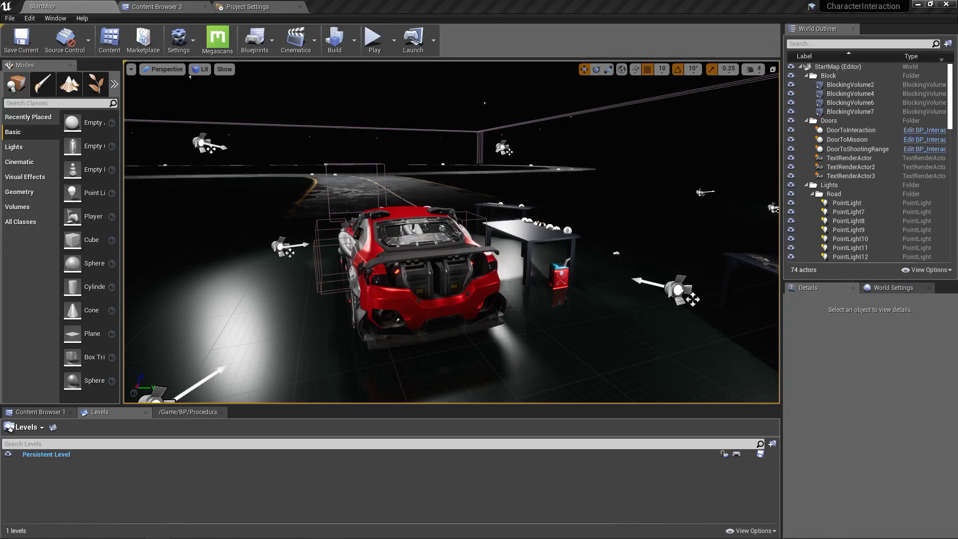
Step: Switch to File Explorer and open DefaultInput.ini from the CharacterInteraction project's Config folder
right_drag(451, 232, 461, 229)
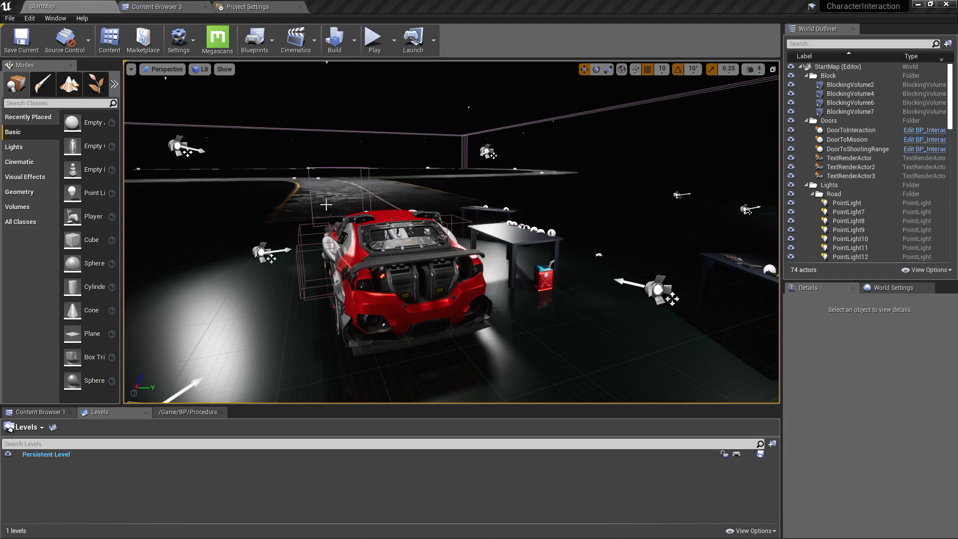
key(alt+Tab)
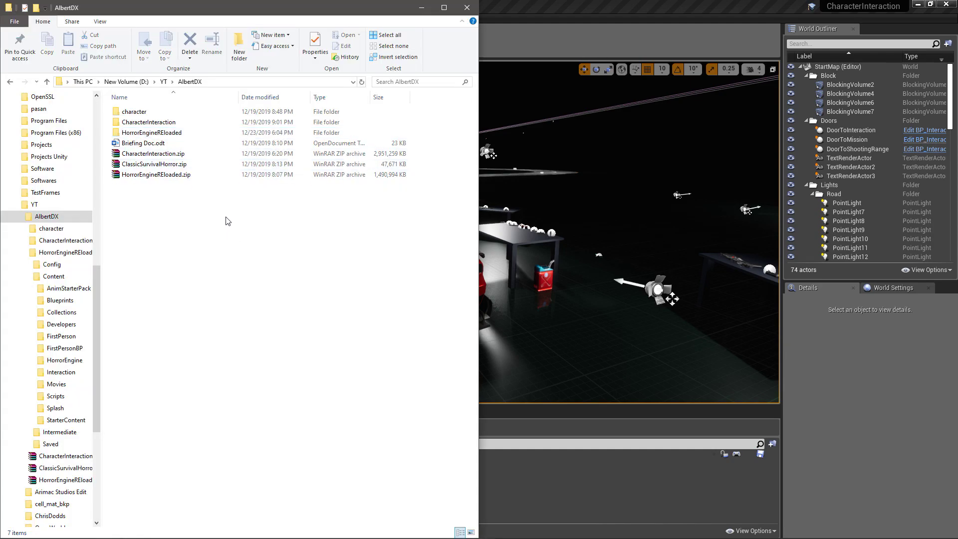
double_click(176, 126)
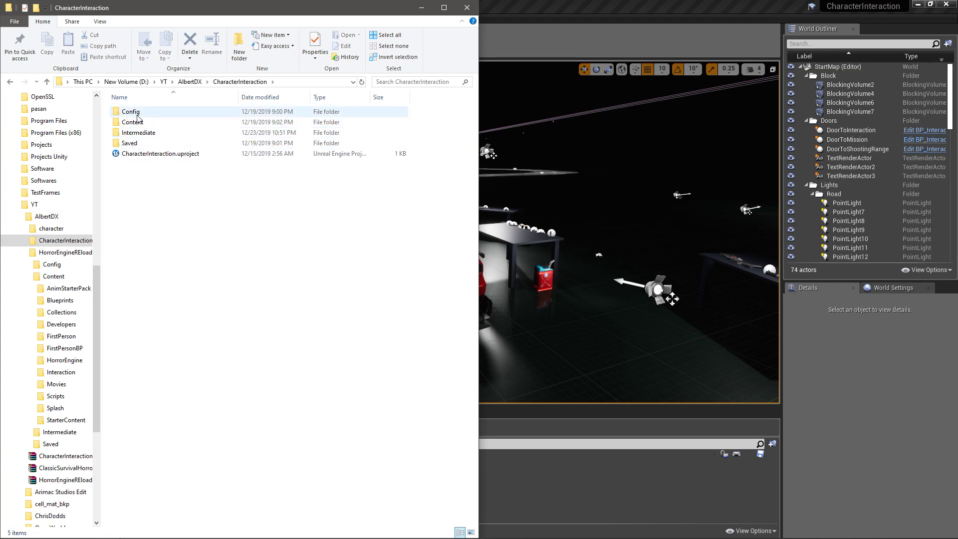
double_click(137, 116)
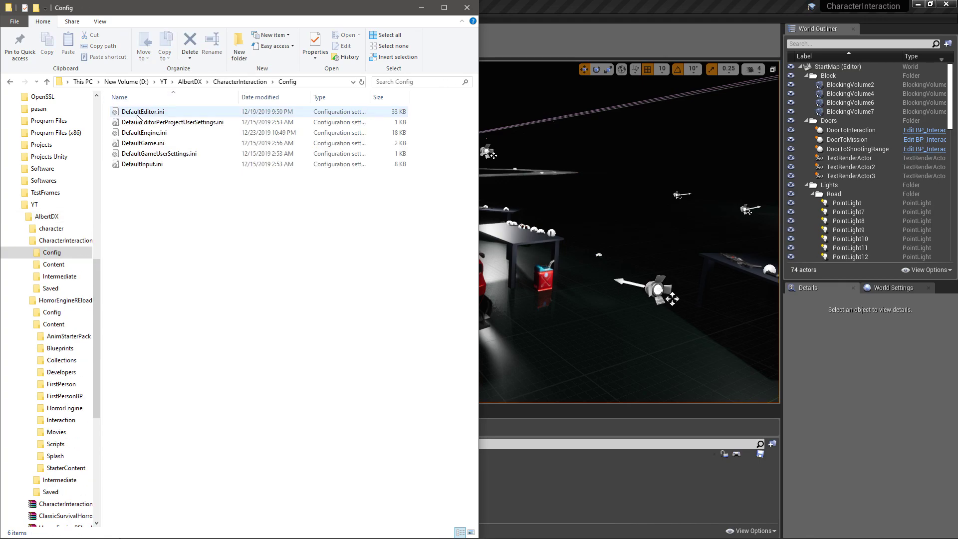
double_click(142, 164)
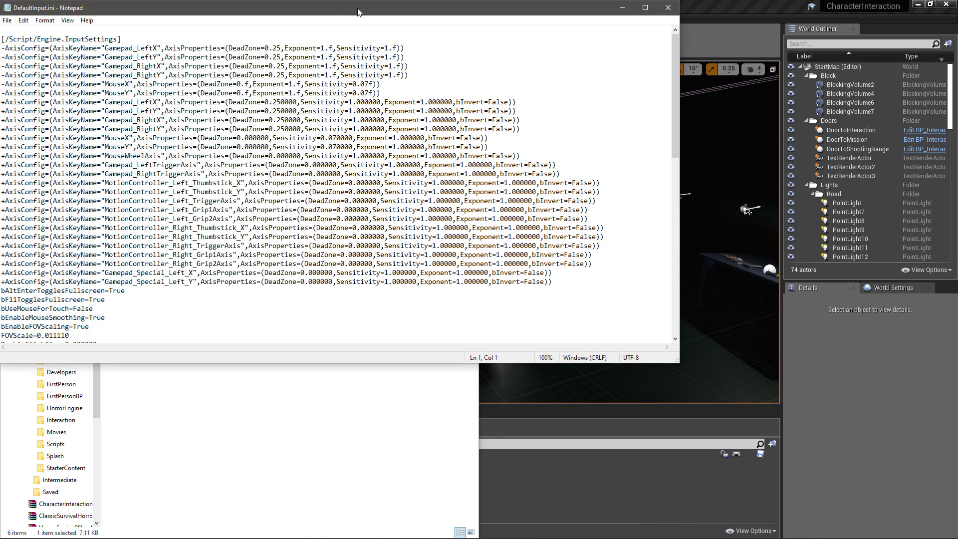
Step: Copy all the ActionMappings and AxisMappings lines from CharacterInteraction's DefaultInput.ini and minimize the file
double_click(357, 11)
scroll(251, 280, down, 10)
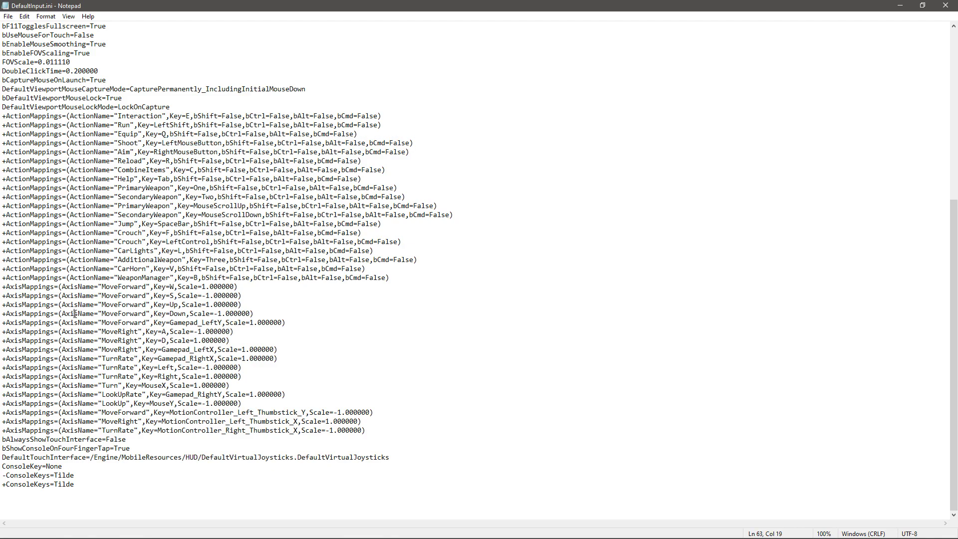
drag(362, 425, 198, 104)
key(ctrl+c)
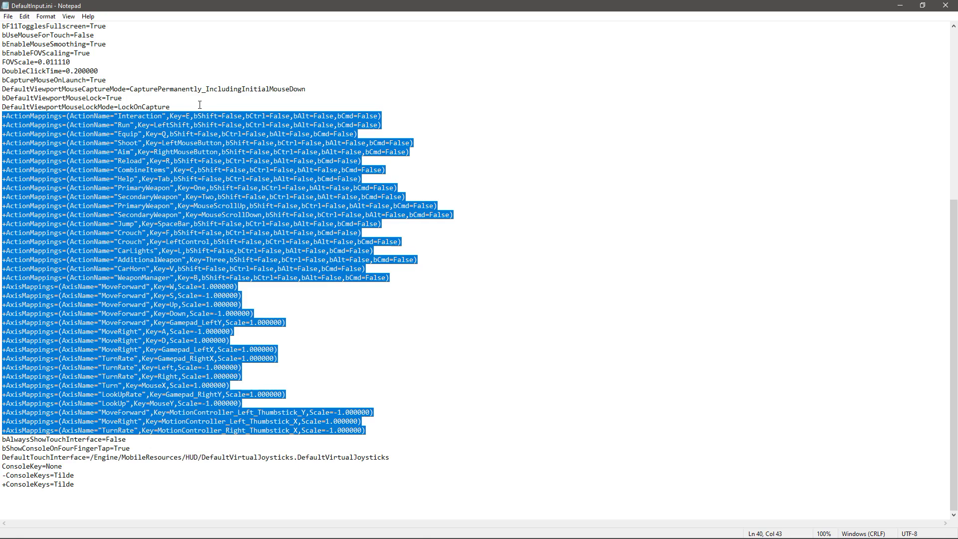
click(900, 5)
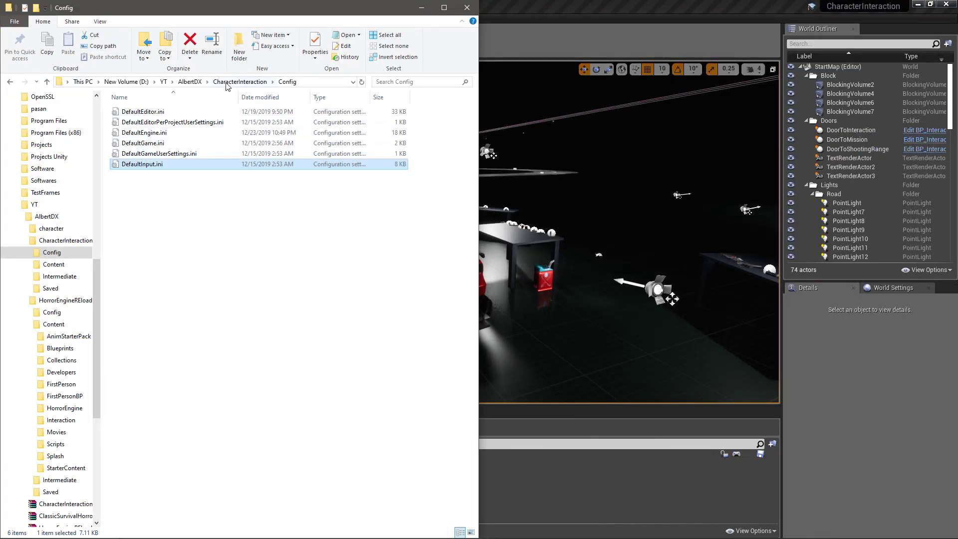
Step: Open DefaultInput.ini from the HorrorEngineREloaded project's Config folder in a maximized window
click(174, 81)
click(190, 82)
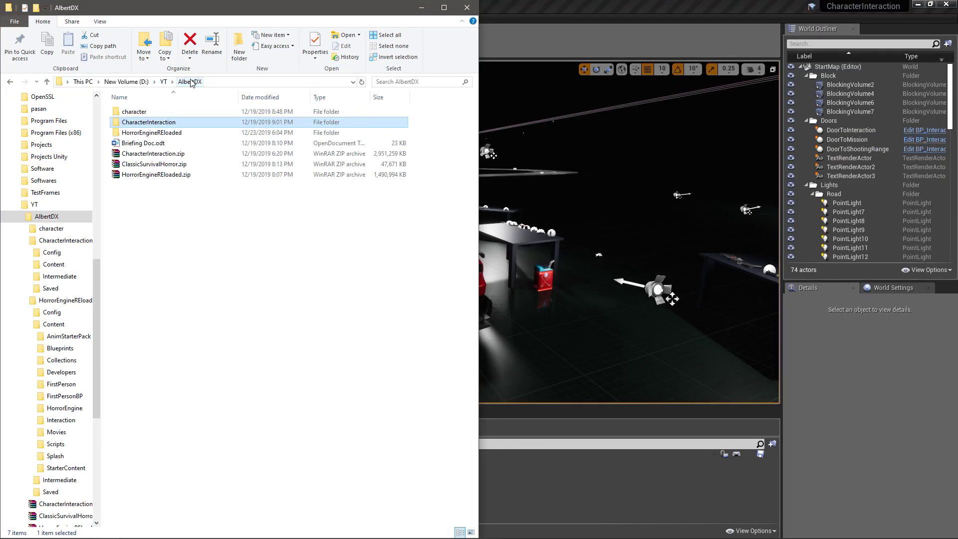
double_click(149, 133)
click(140, 122)
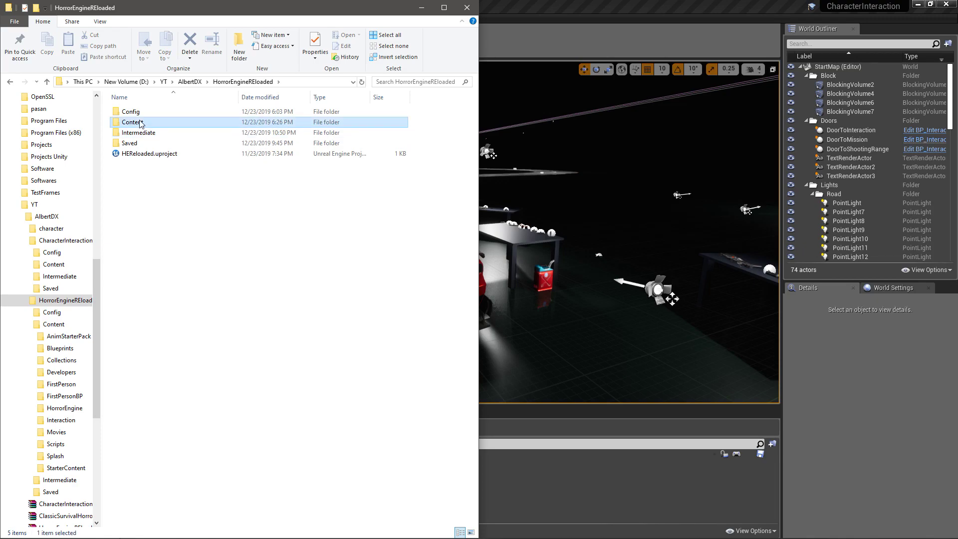
double_click(131, 112)
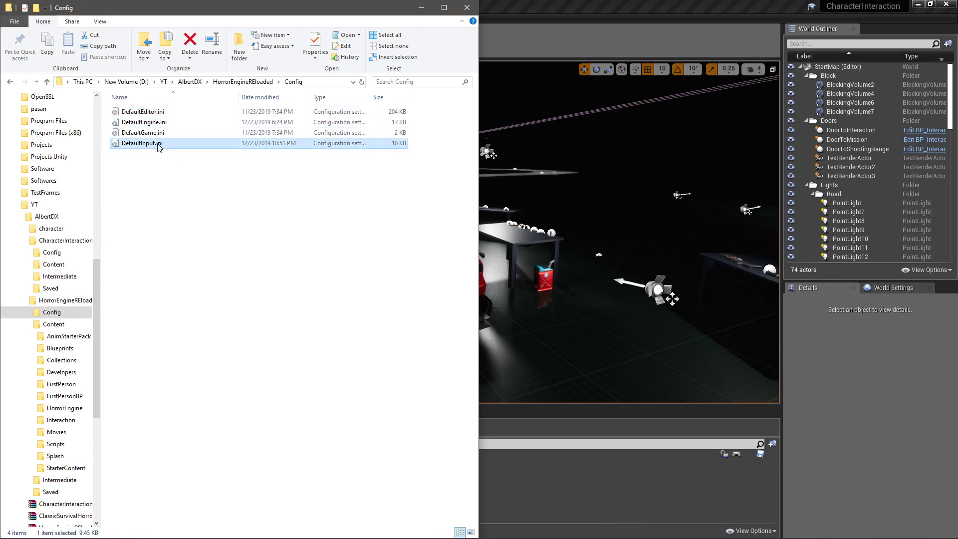
double_click(159, 144)
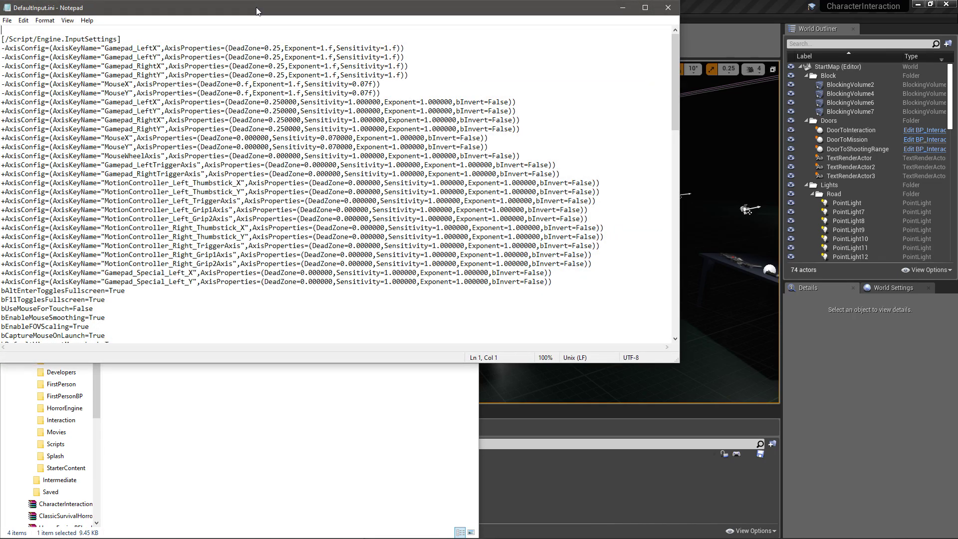
double_click(257, 11)
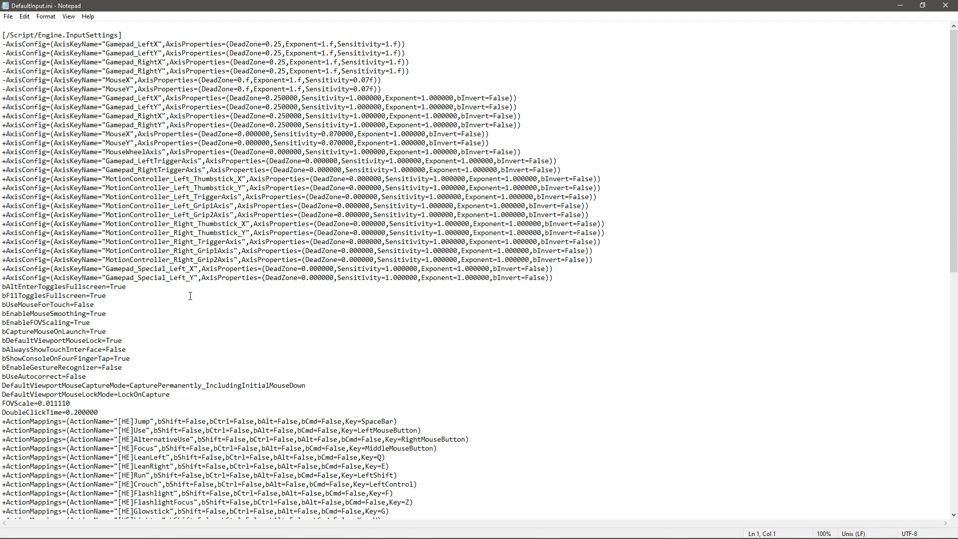
Step: Examine the existing [HE] action and axis mappings, from the Jump action to the last LookUp axis
scroll(190, 296, down, 4)
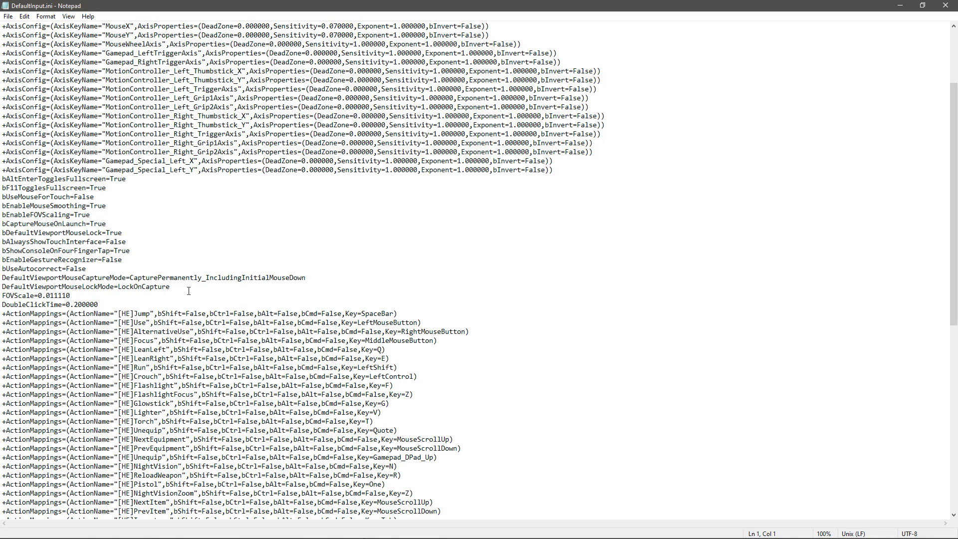
scroll(188, 291, down, 5)
scroll(188, 289, down, 4)
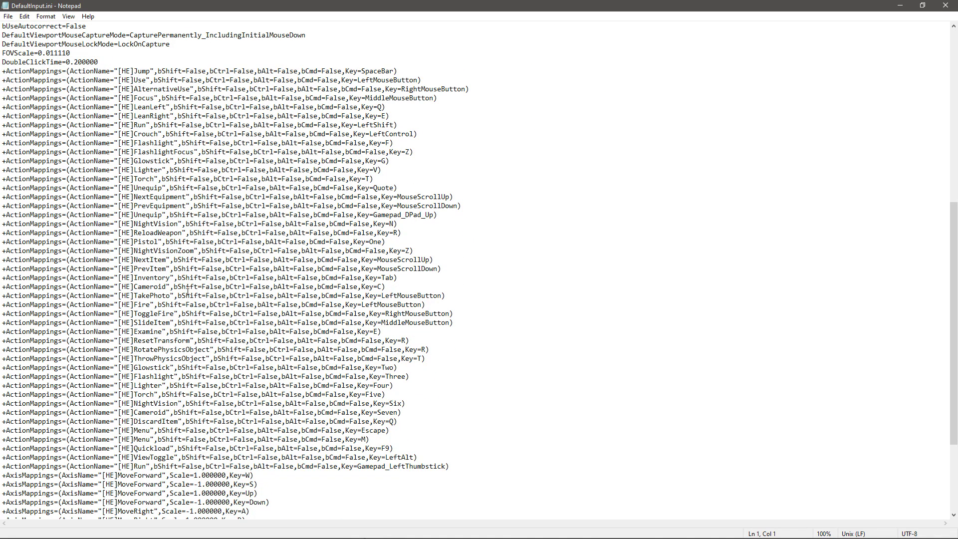
scroll(187, 291, down, 4)
scroll(219, 345, up, 5)
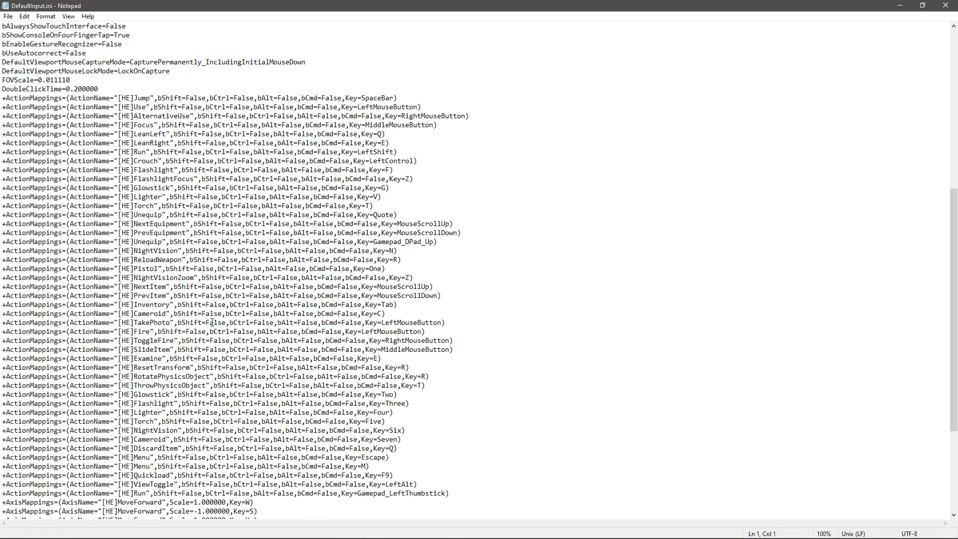
scroll(212, 322, down, 3)
scroll(209, 321, up, 3)
drag(120, 87, 314, 431)
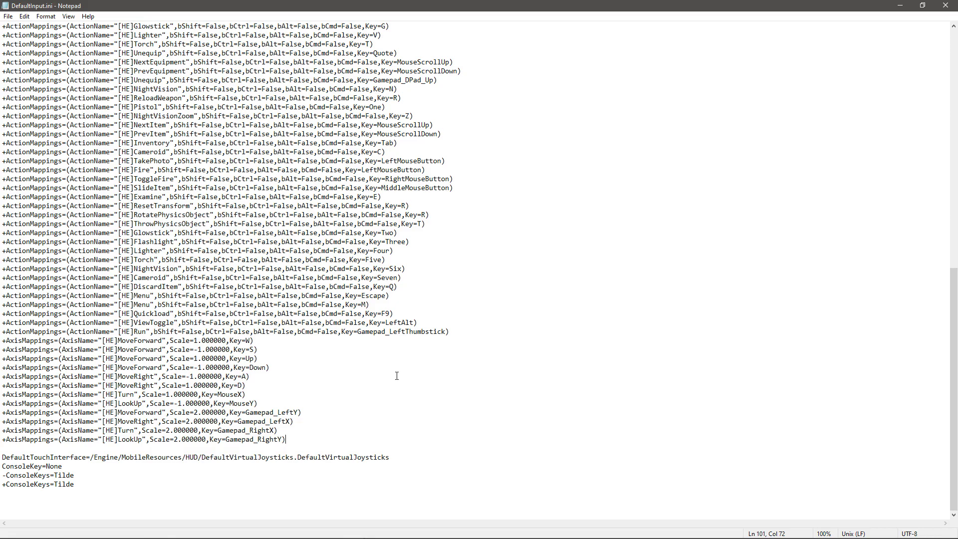
Step: Add the comment line "; Third person interaction inputs" below the last [HE]LookUp axis mapping, separated by a blank line
key(Return)
key(Return)
scroll(395, 372, up, 10)
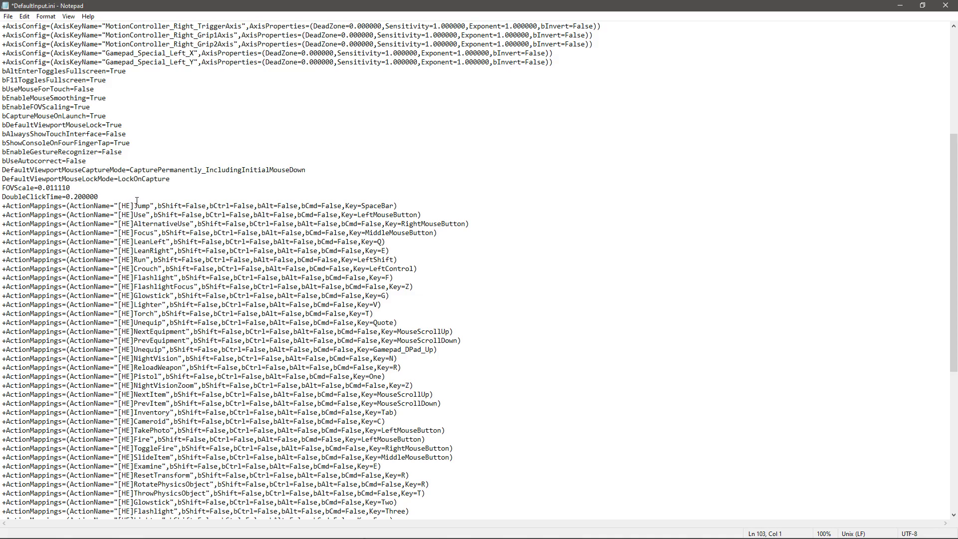
scroll(132, 206, down, 3)
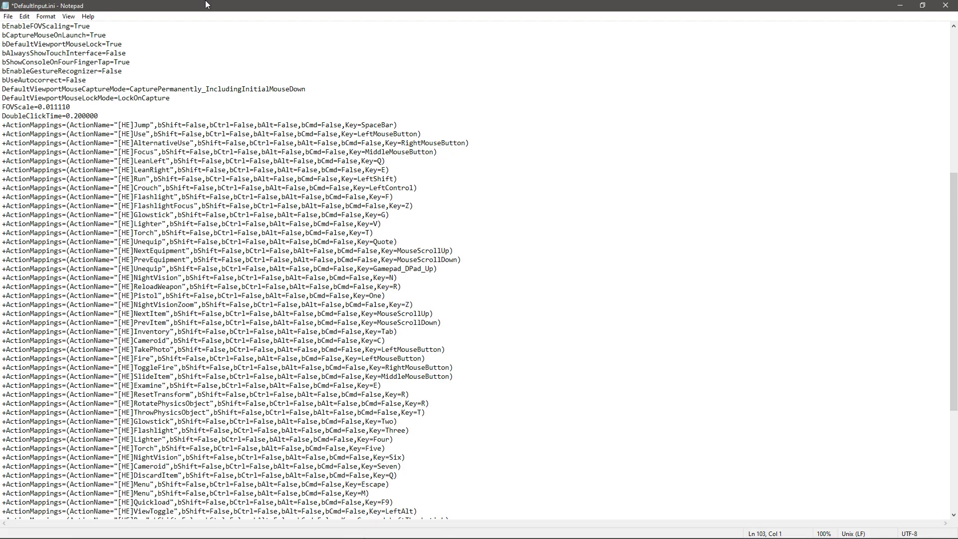
scroll(137, 169, down, 8)
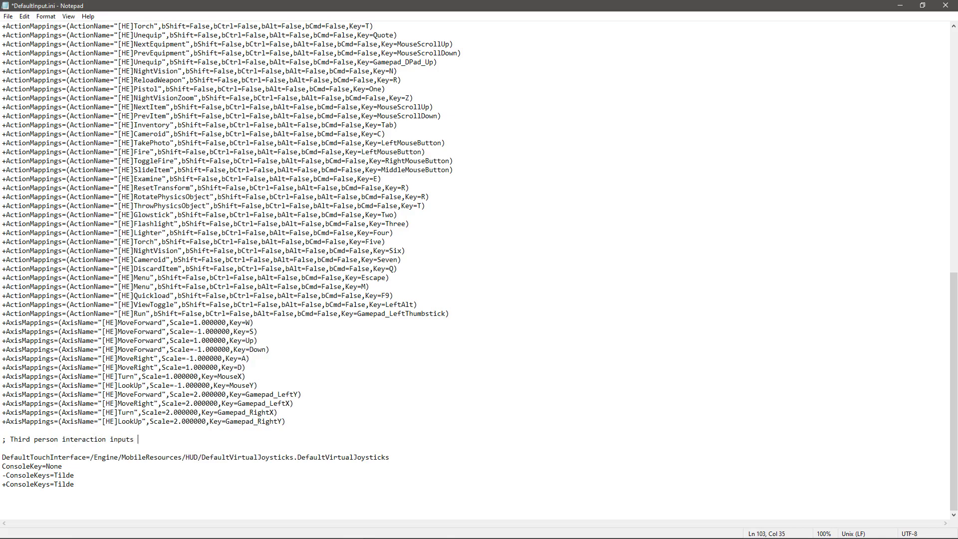
Step: Paste the copied CharacterInteraction mappings below the comment, then save and close DefaultInput.ini
key(Return)
key(ctrl+v)
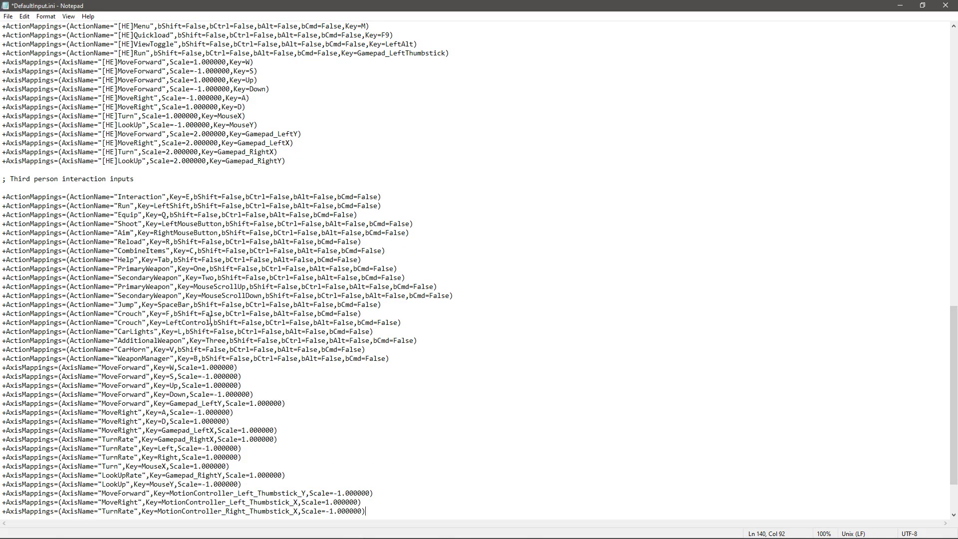
scroll(293, 291, up, 5)
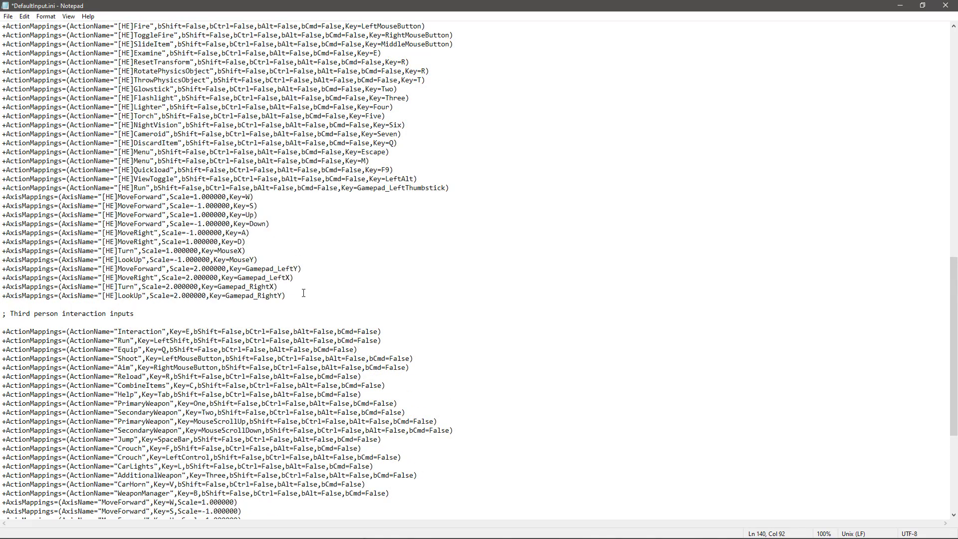
click(947, 5)
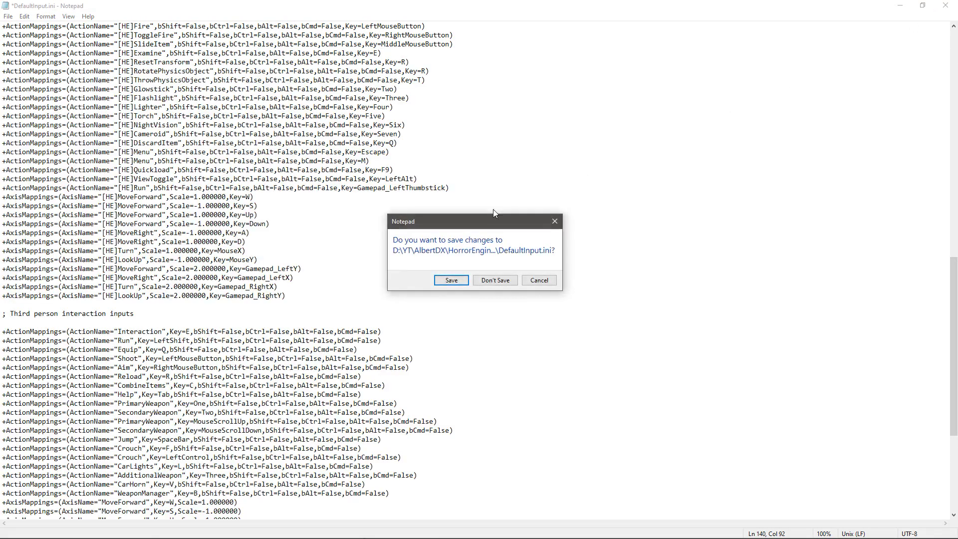
click(452, 284)
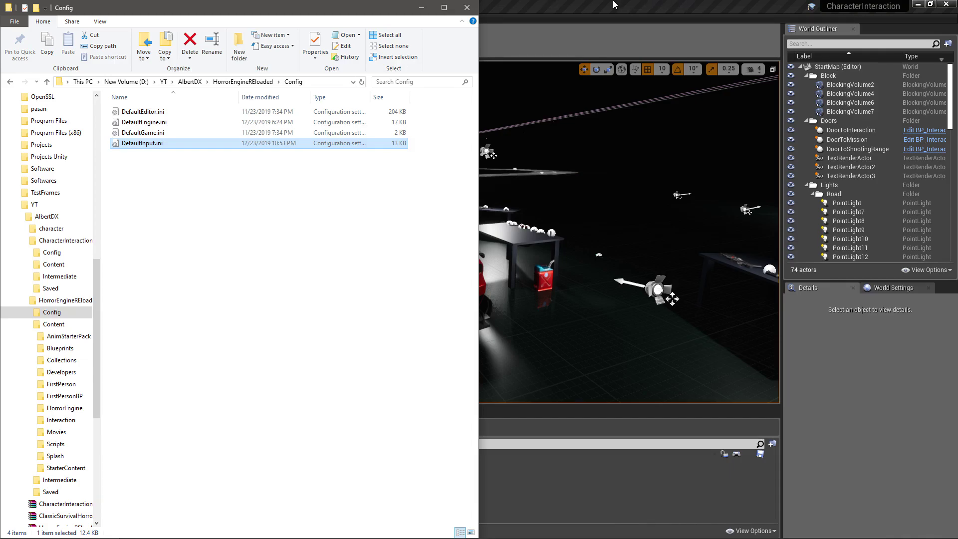
Step: Switch to the CharacterInteraction project in Unreal Editor and locate the current StartMap level's asset in the content browser
click(614, 4)
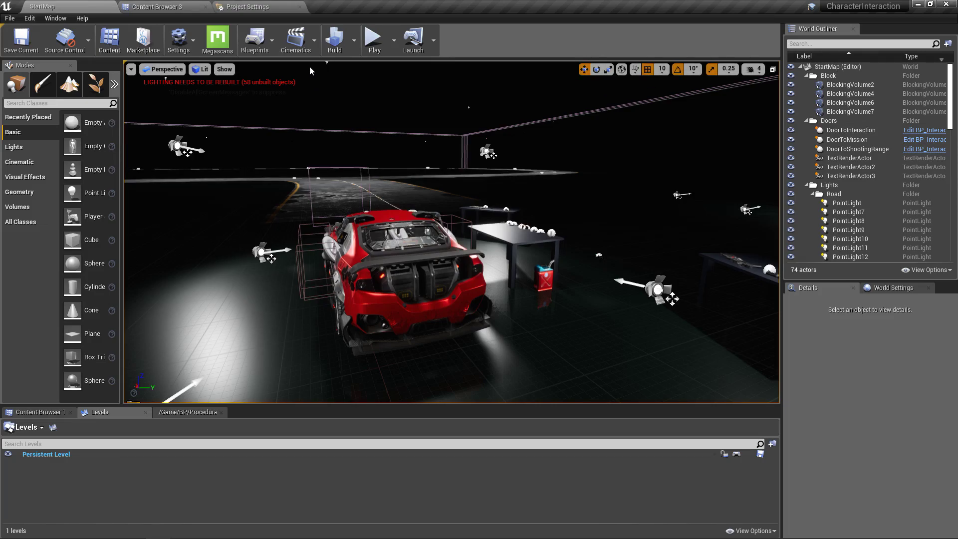
click(160, 7)
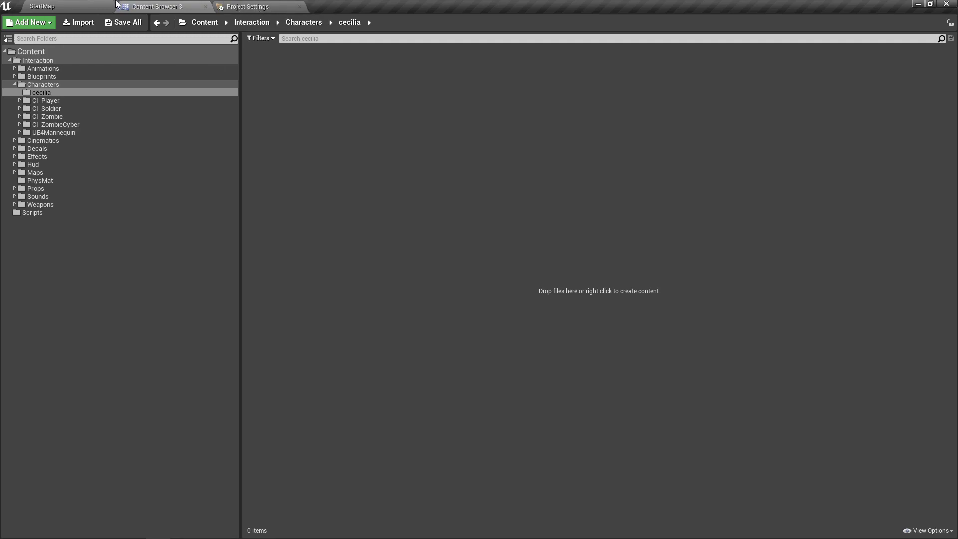
click(63, 5)
click(65, 455)
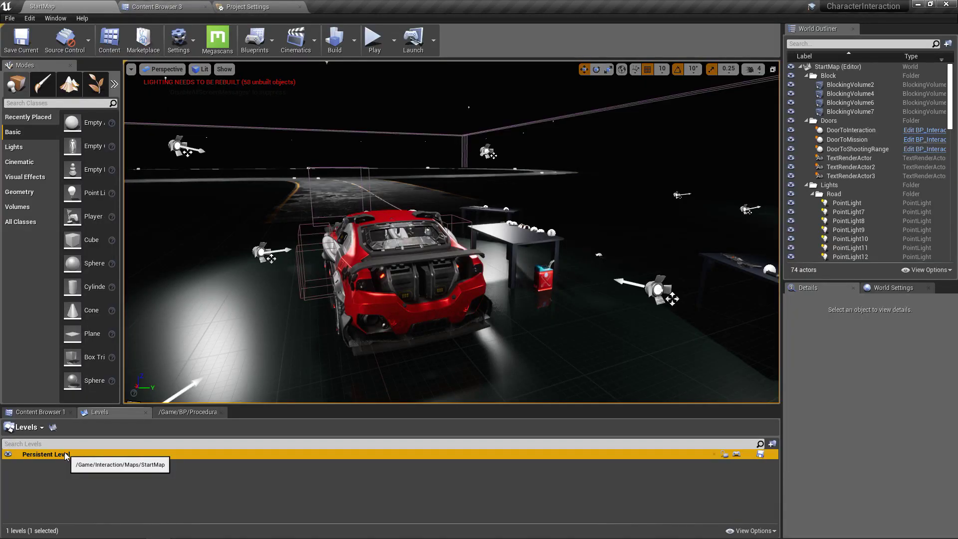
right_click(66, 455)
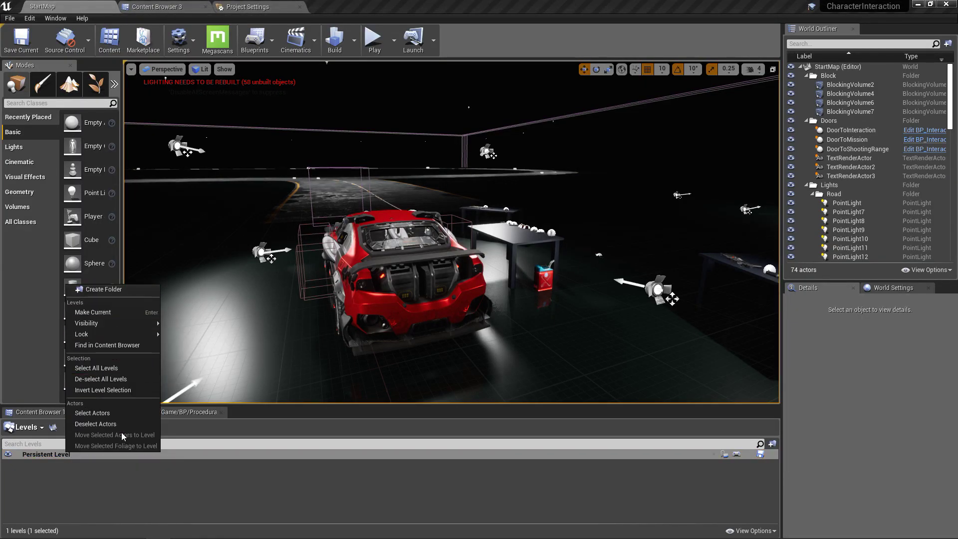
click(107, 345)
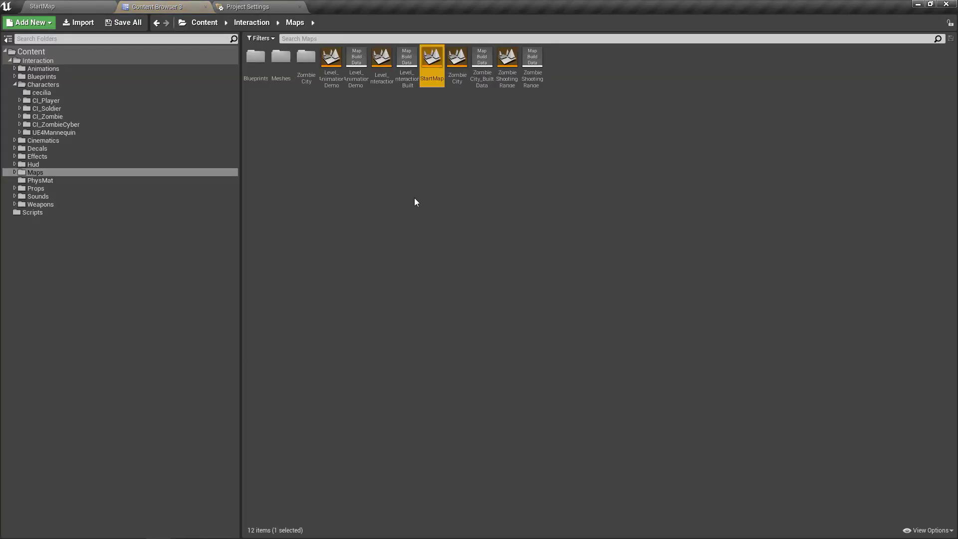
Step: Start migrating the StartMap asset and accept the report of all dependent assets
right_click(432, 59)
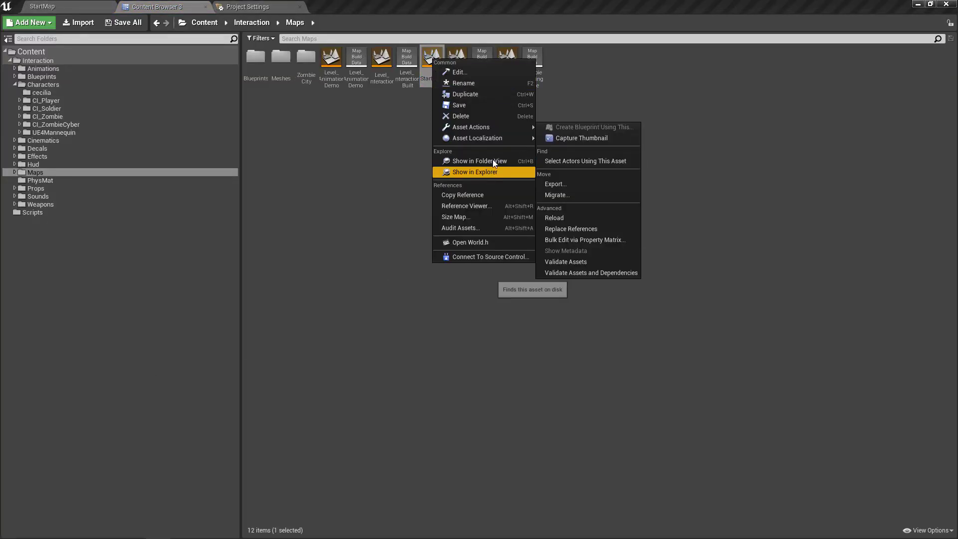
mouse_move(504, 124)
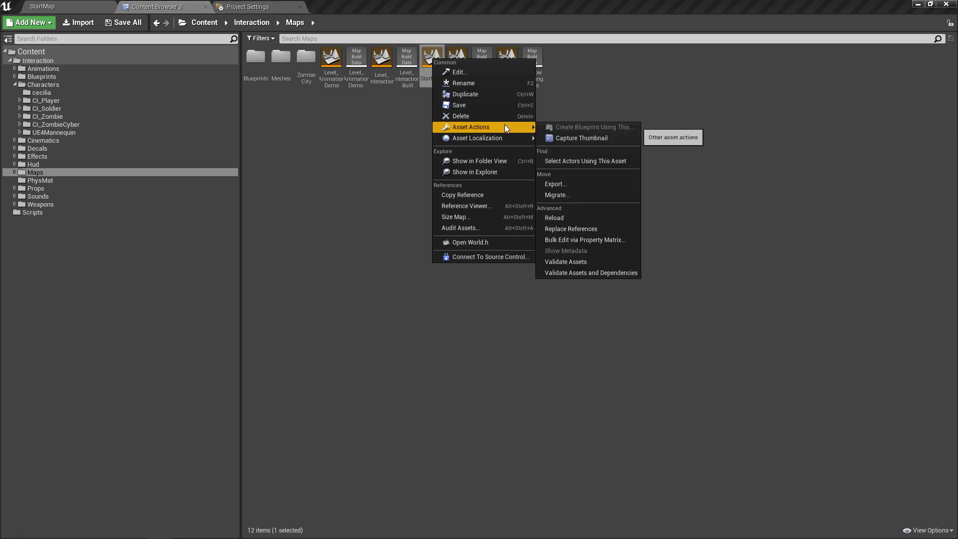
click(557, 195)
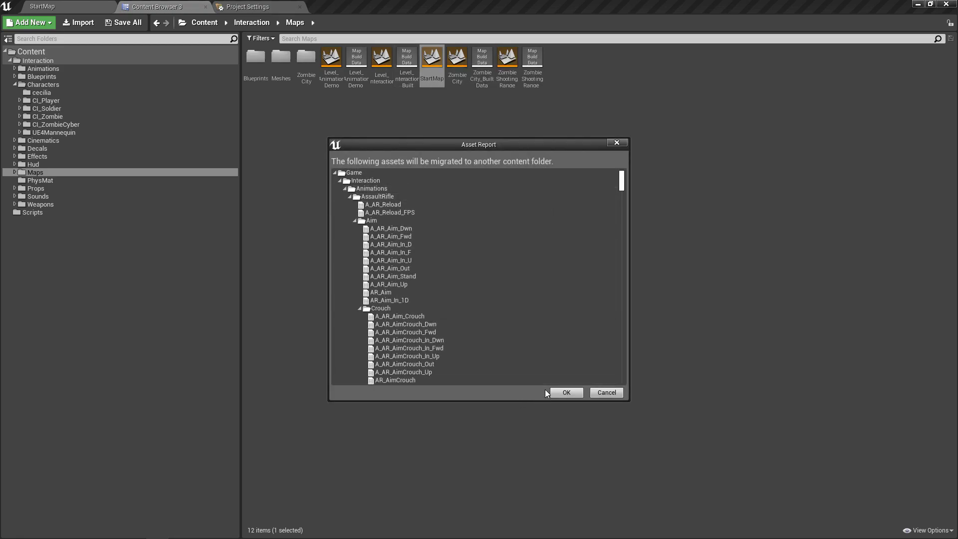
click(565, 393)
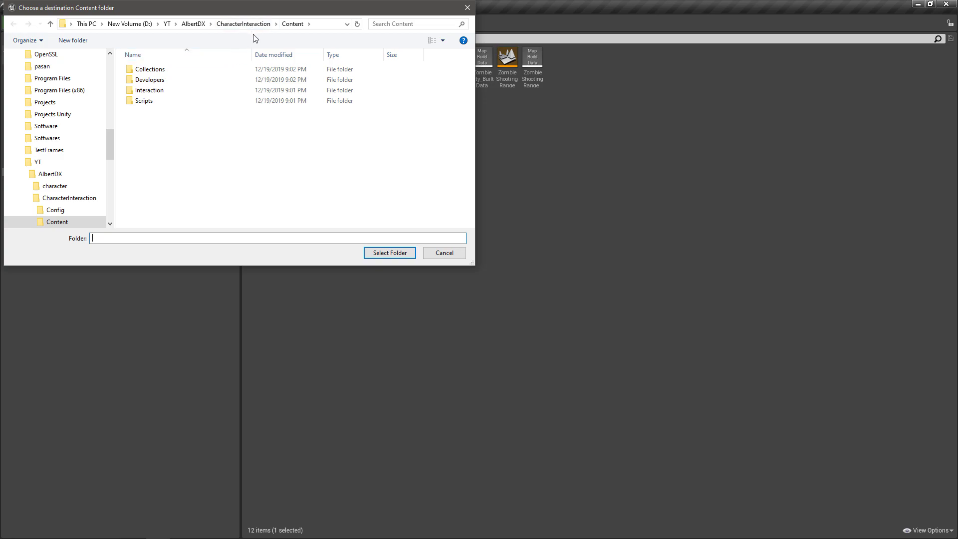
Step: Choose HorrorEngineREloaded's Content folder as the migration destination and overwrite all assets that already exist there
click(194, 24)
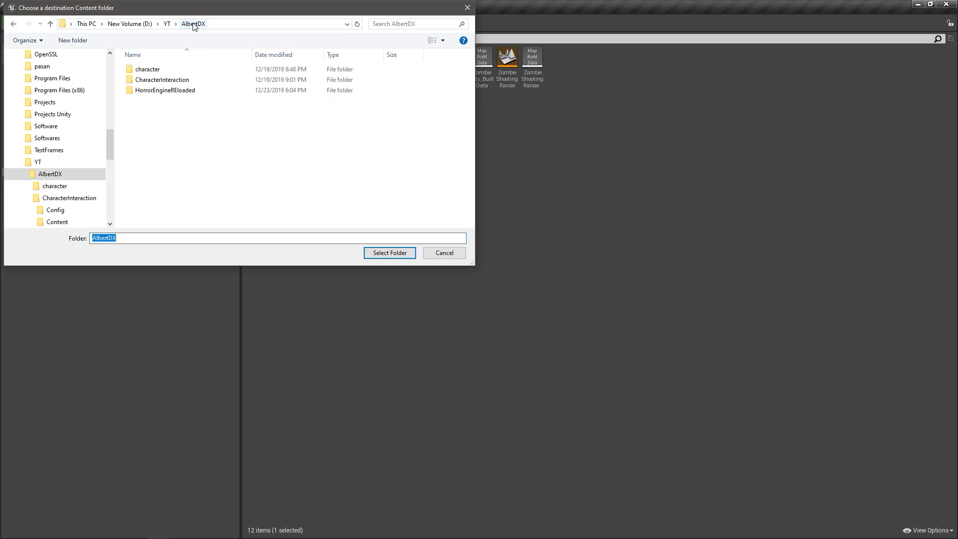
double_click(193, 91)
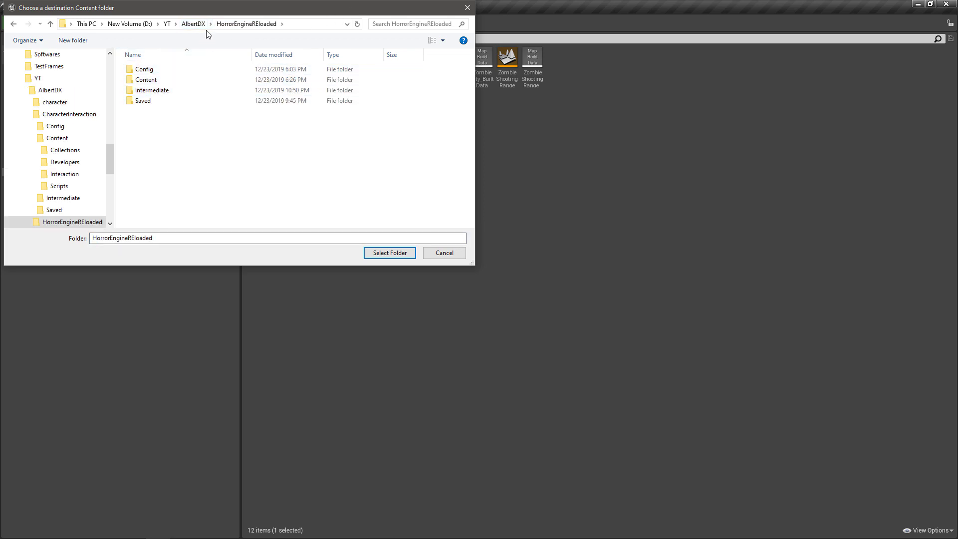
double_click(161, 81)
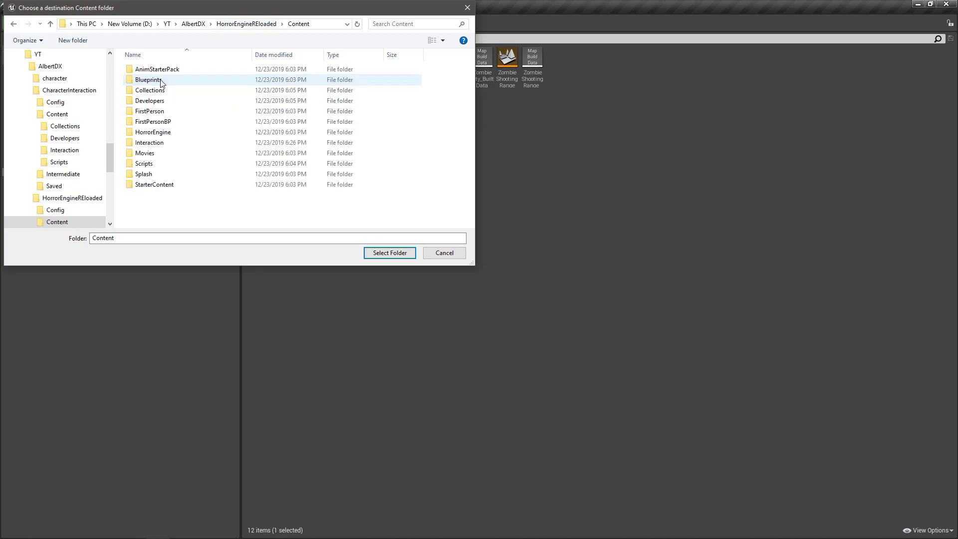
click(385, 255)
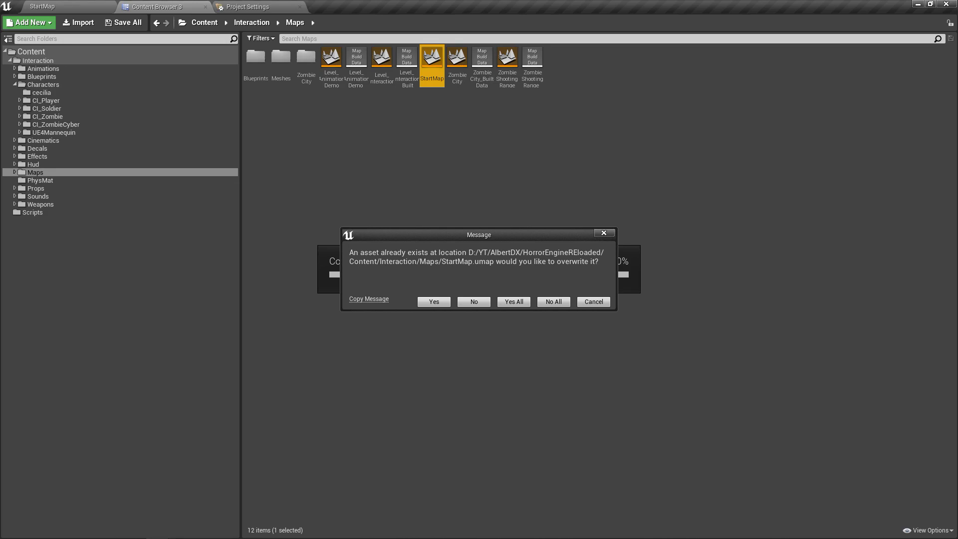
click(527, 305)
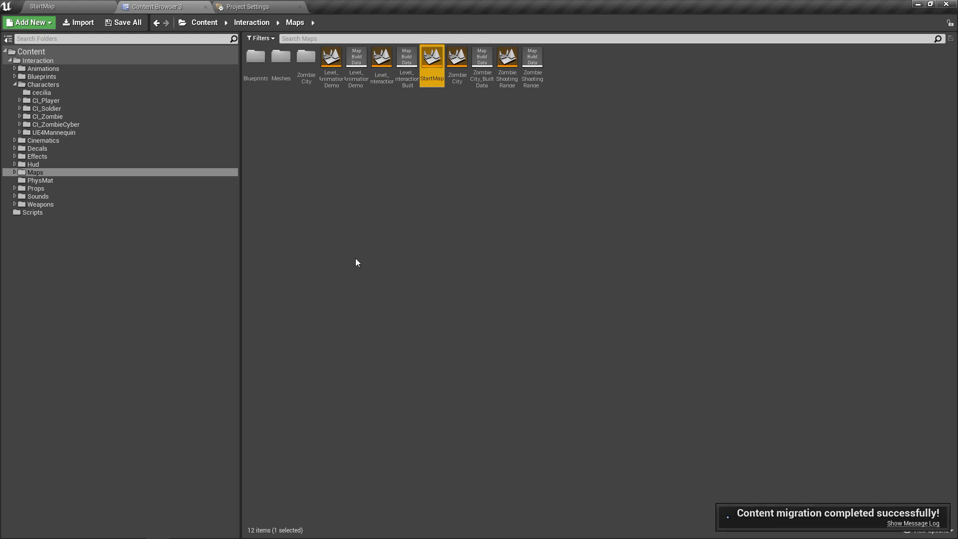
click(369, 238)
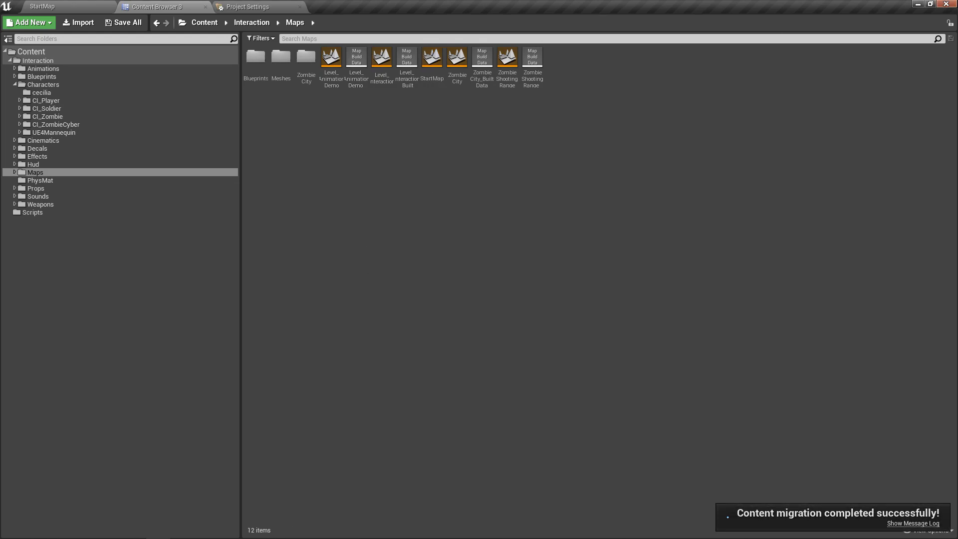
Step: Open HEReloaded.uproject from the HorrorEngineREloaded folder and turn on game view in the Overview level's viewport
click(918, 5)
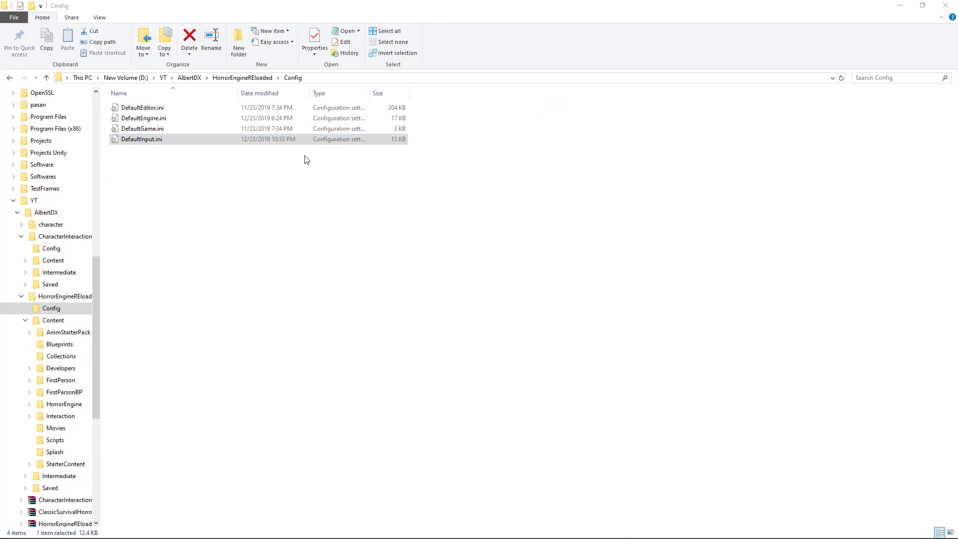
click(214, 78)
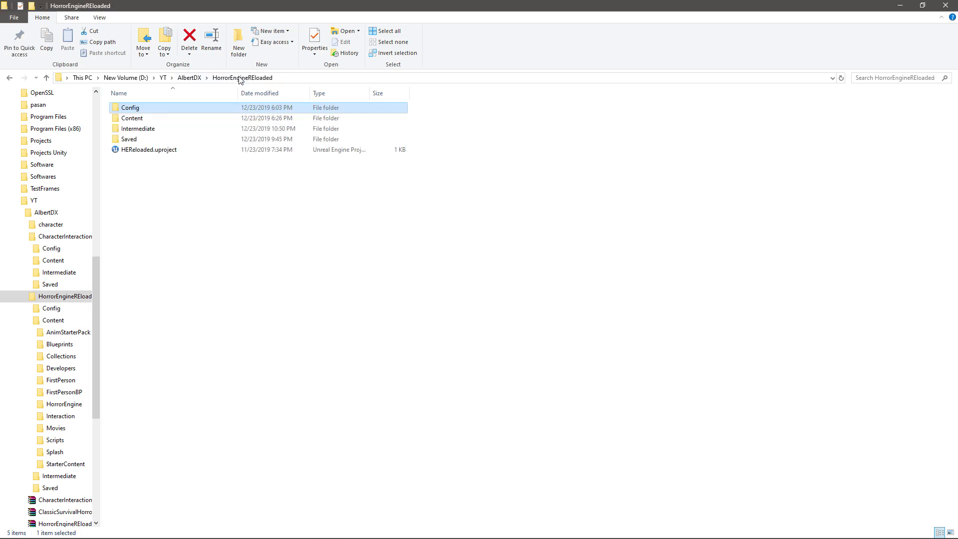
double_click(195, 152)
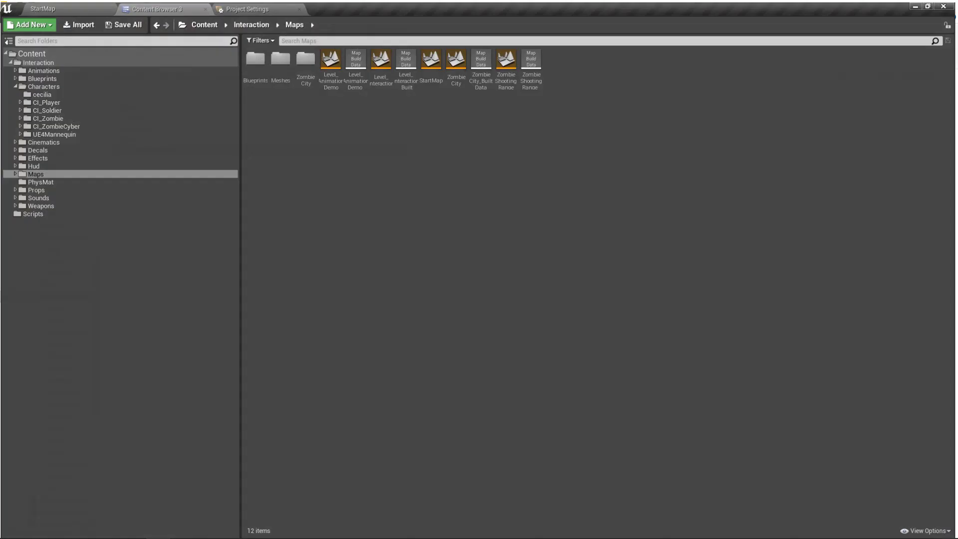
click(51, 5)
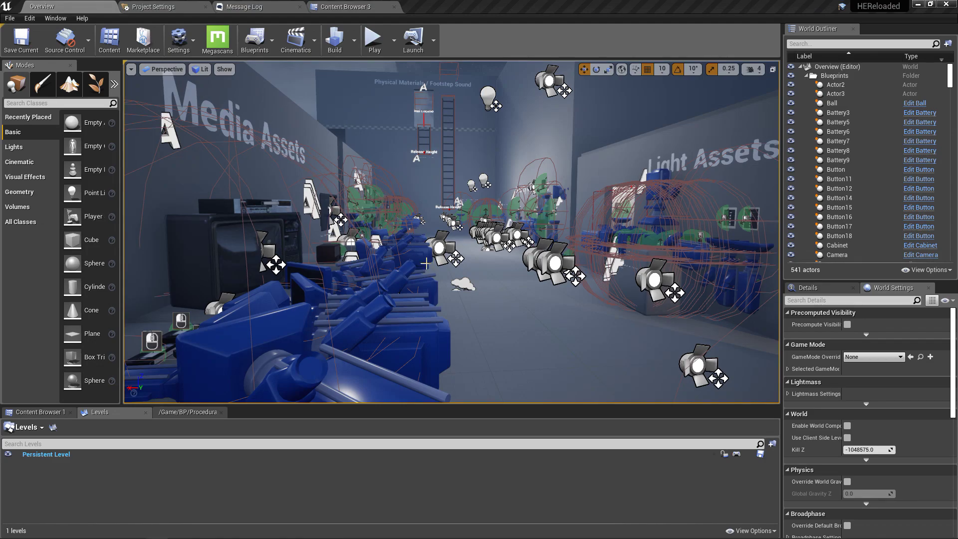
right_drag(427, 263, 445, 259)
key(g)
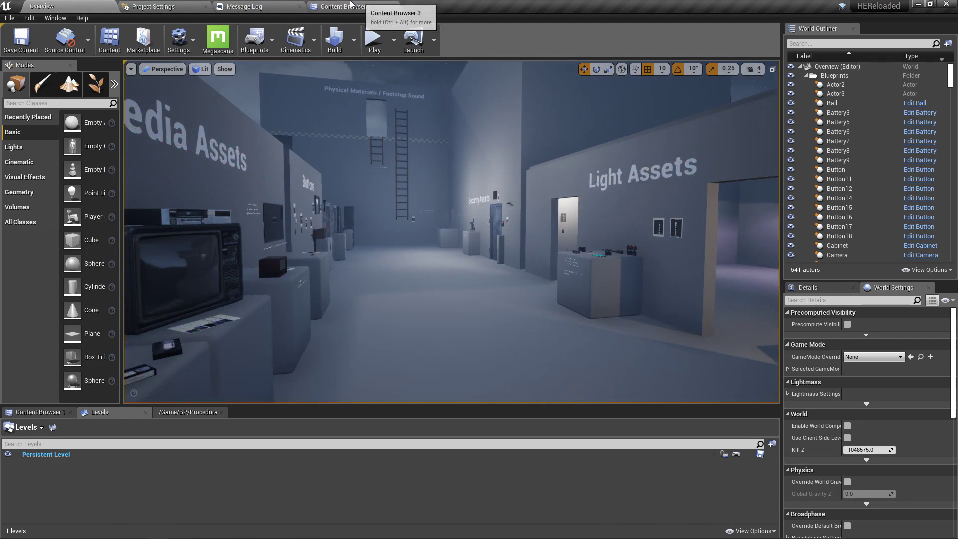
Step: Check the contents of the migrated Interaction folder in HEReloaded's content browser, and return to the Overview level
click(350, 7)
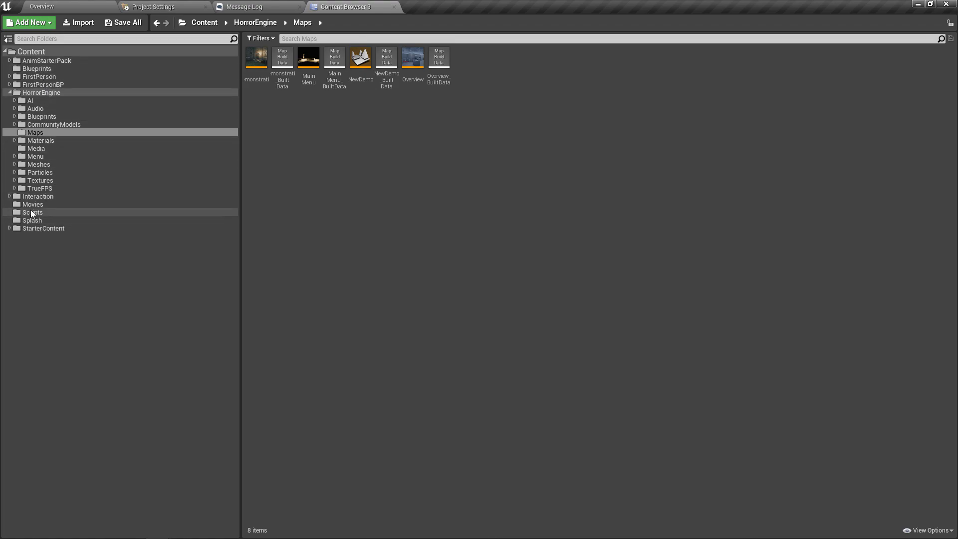
click(35, 190)
click(41, 197)
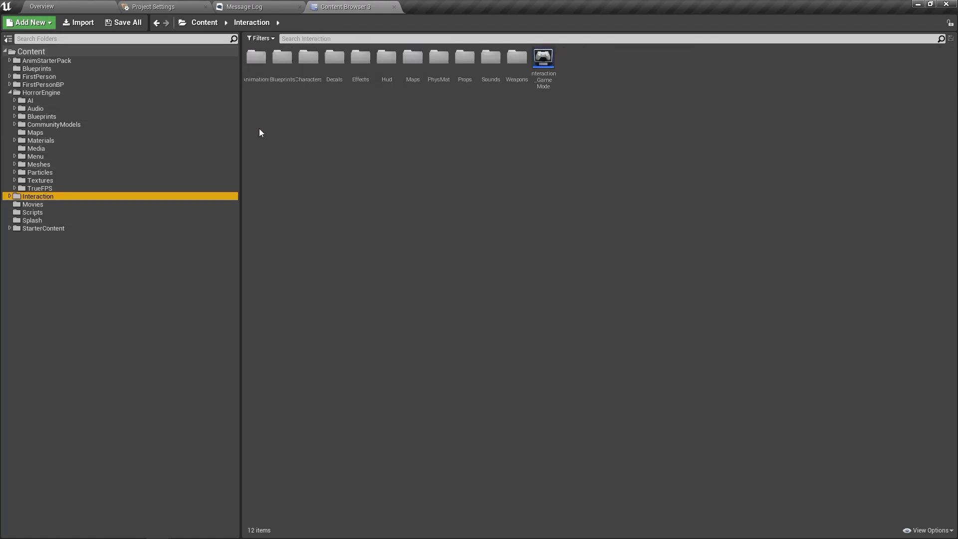
click(109, 2)
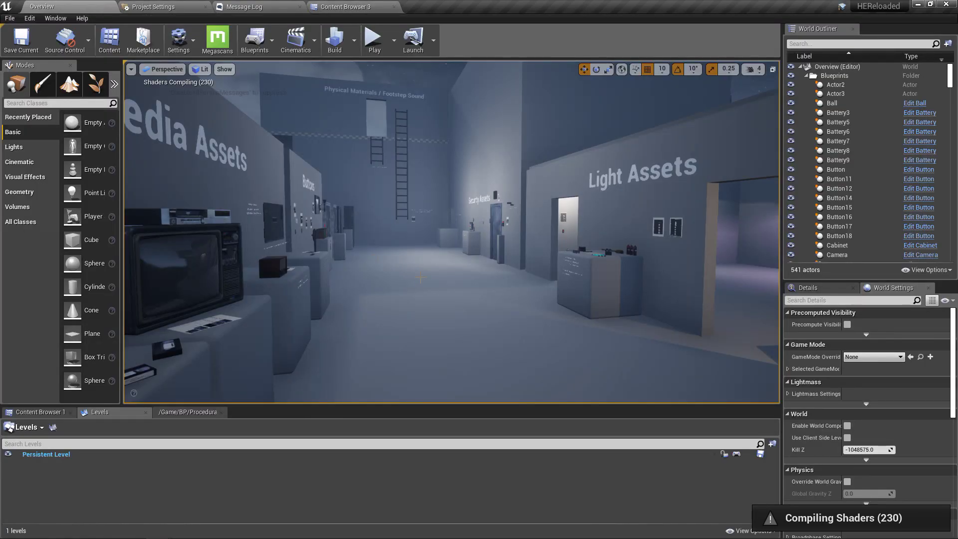
right_drag(399, 260, 415, 260)
Step: Examine the merged action and axis mappings in the project's engine Input settings, from [HE]Jump down to LookUp
click(153, 7)
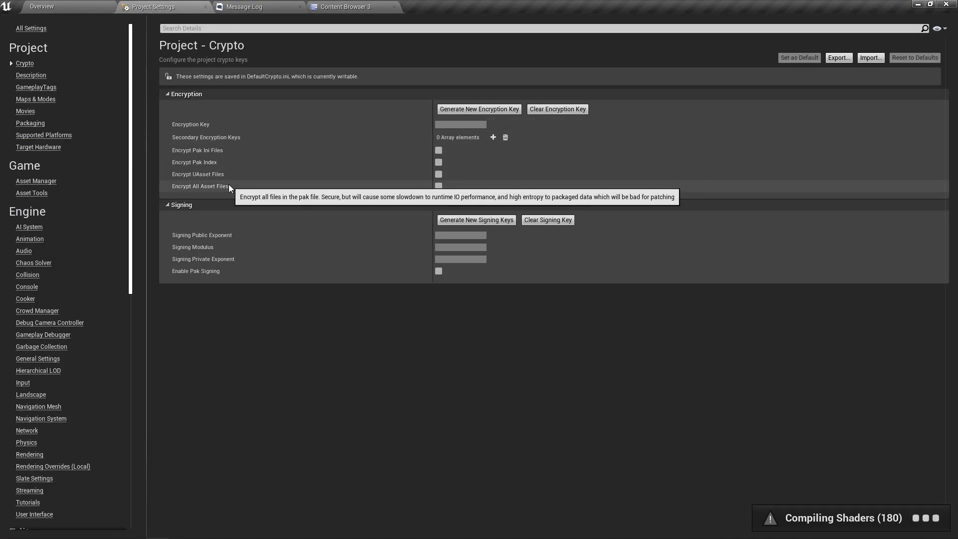
click(23, 383)
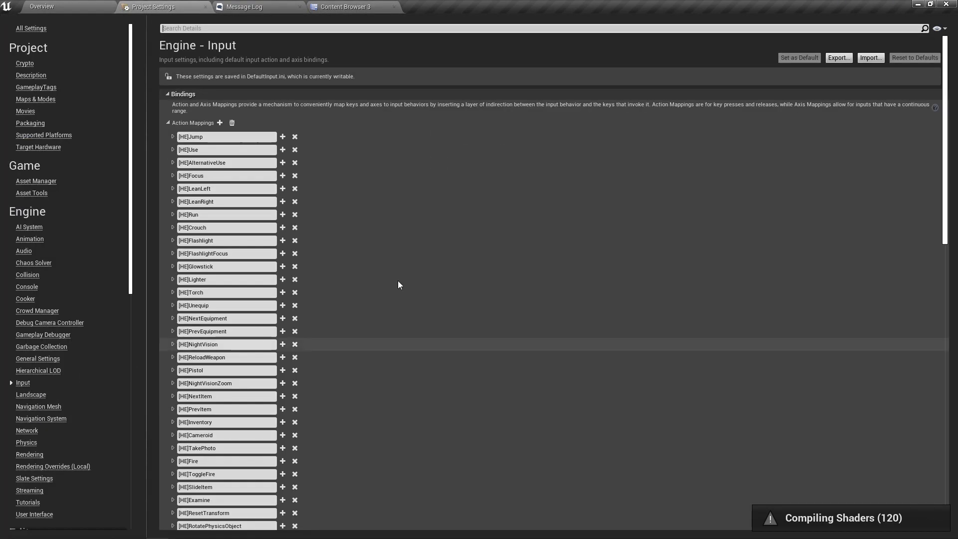
scroll(389, 294, down, 12)
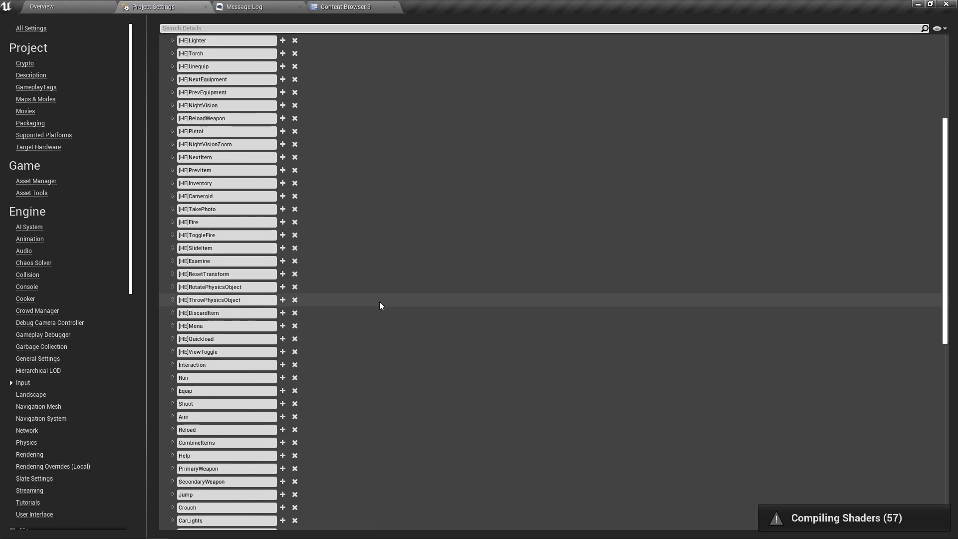
scroll(379, 306, up, 11)
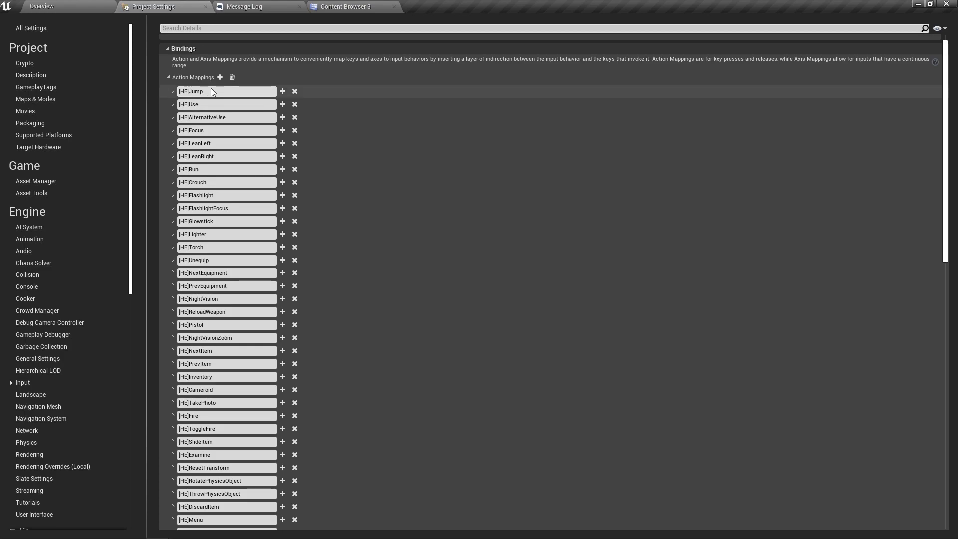
scroll(210, 91, down, 14)
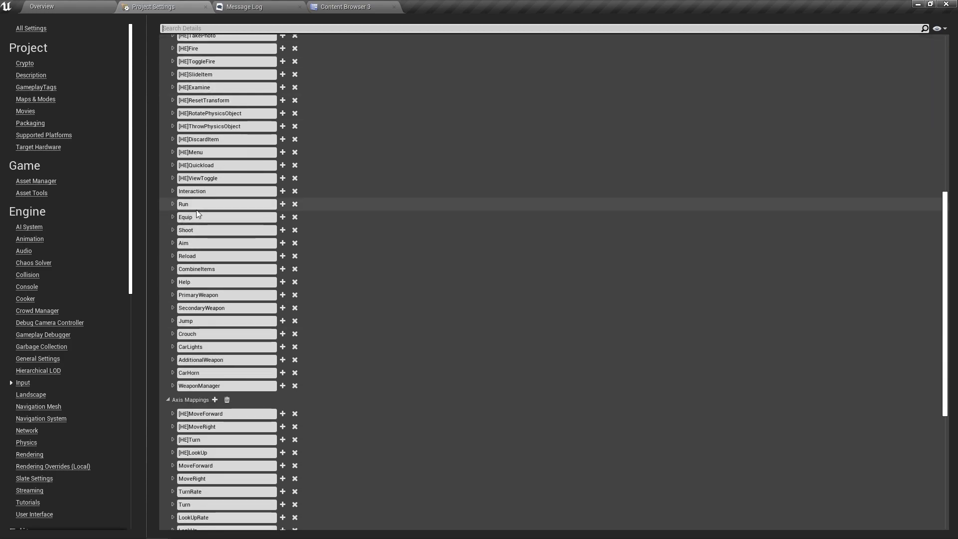
scroll(210, 200, down, 4)
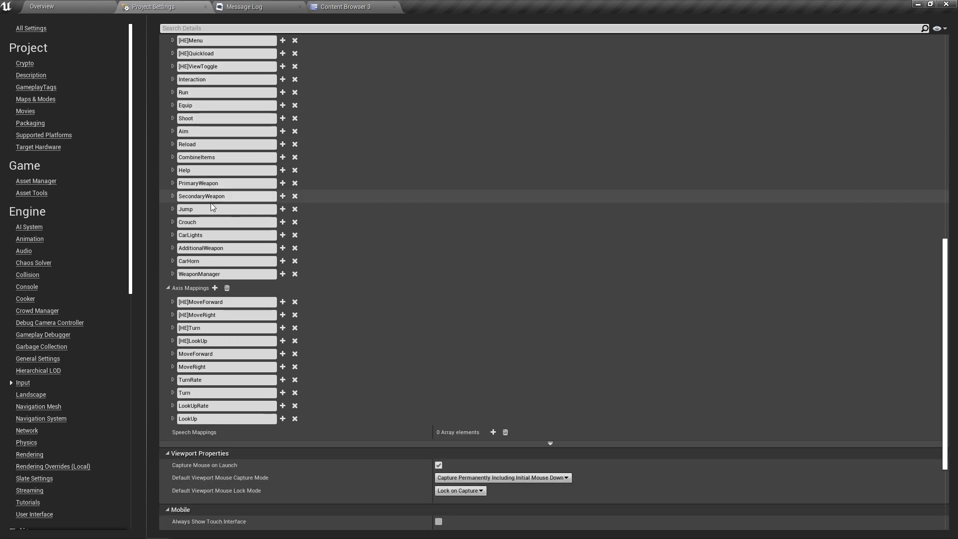
scroll(235, 374, down, 1)
Step: Return to the Overview level, make its viewport full screen, and start playing the level
click(84, 5)
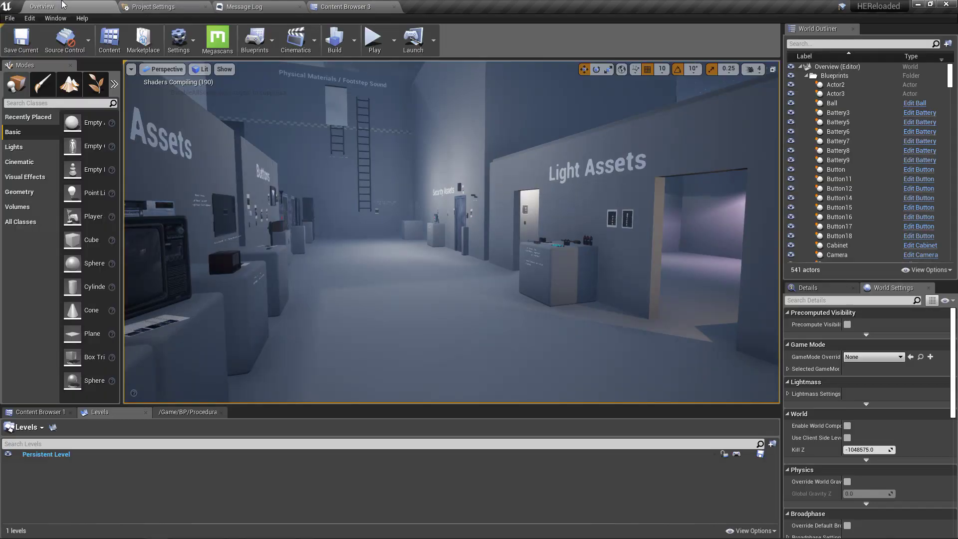
right_drag(396, 237, 412, 241)
key(F11)
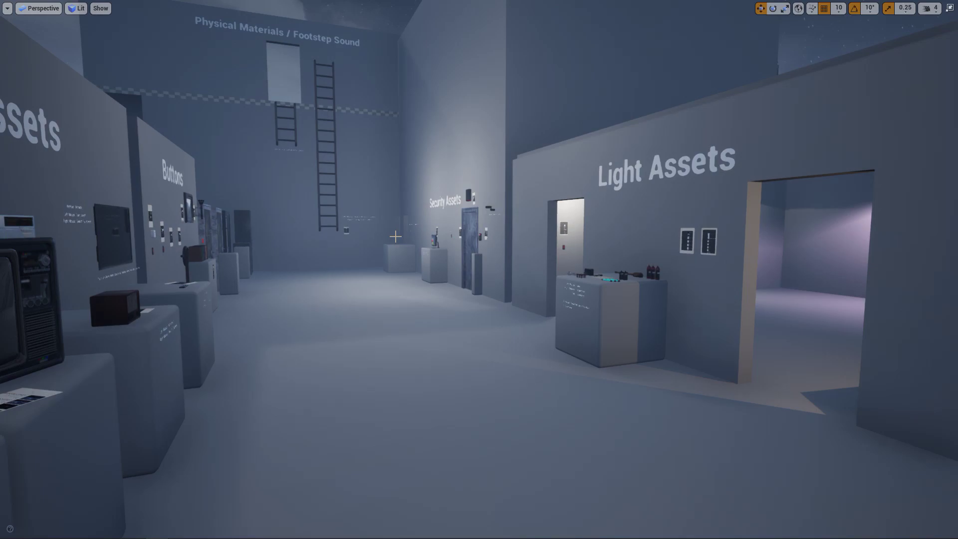
key(alt+p)
Step: Walk to the wall torch marked "1 Minute", take the Torch Settings Page beside it, and try to light the torch
key(w)
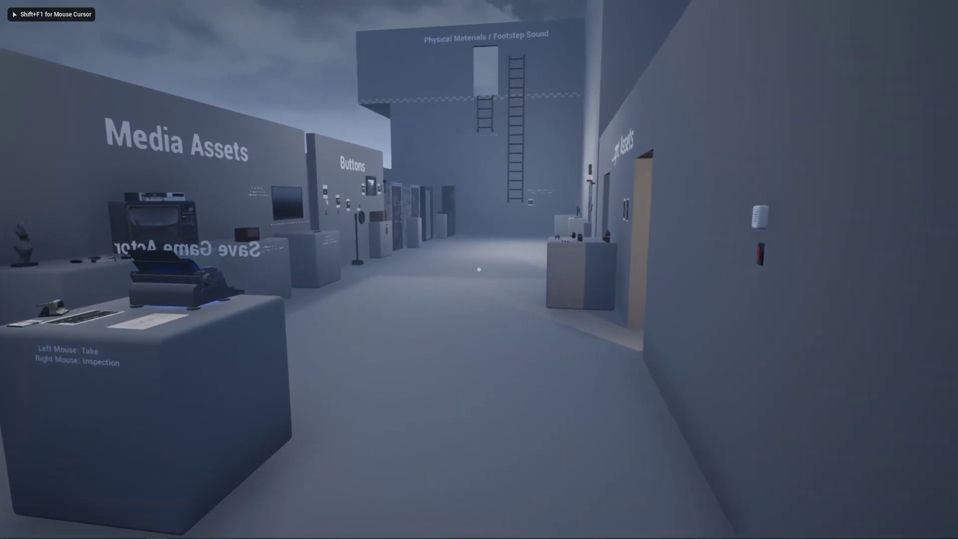
key(w)
key(w)
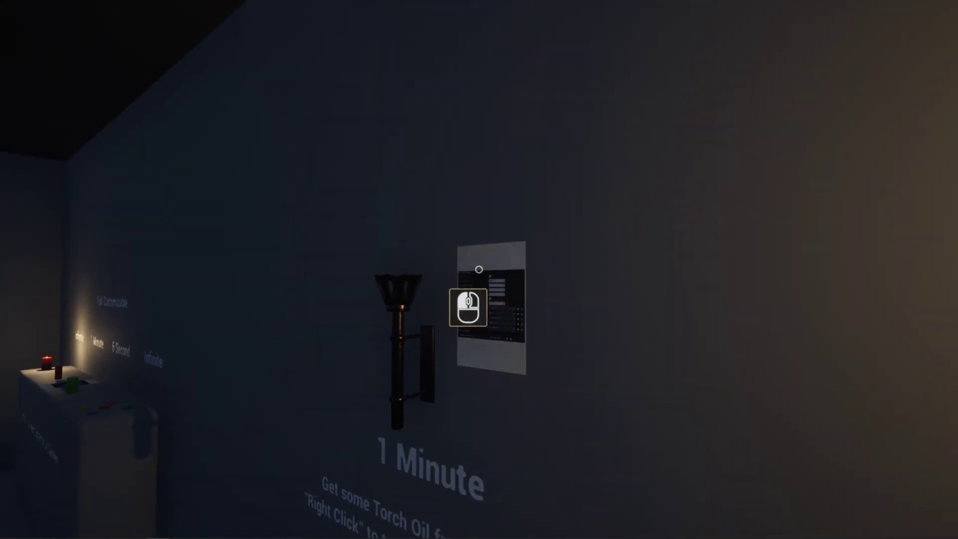
click(479, 269)
key(w)
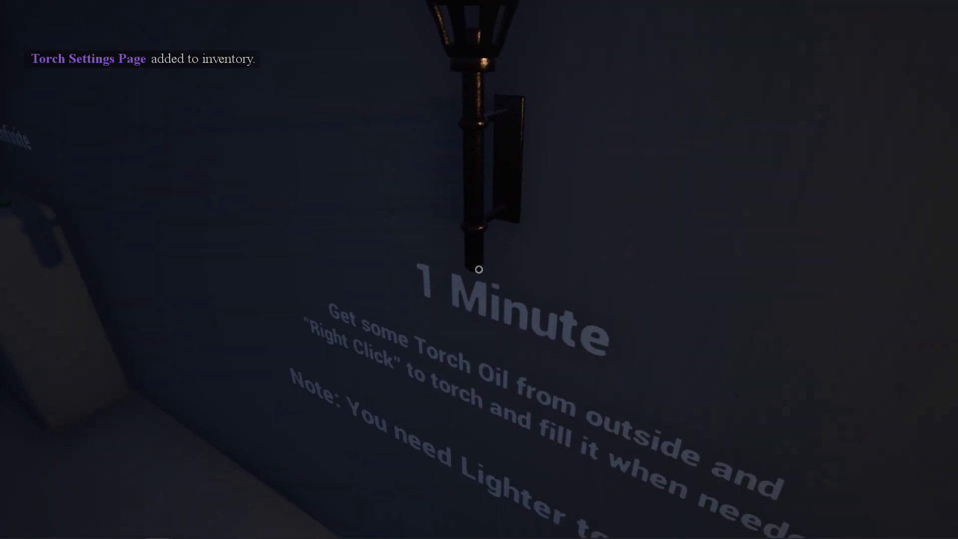
click(479, 269)
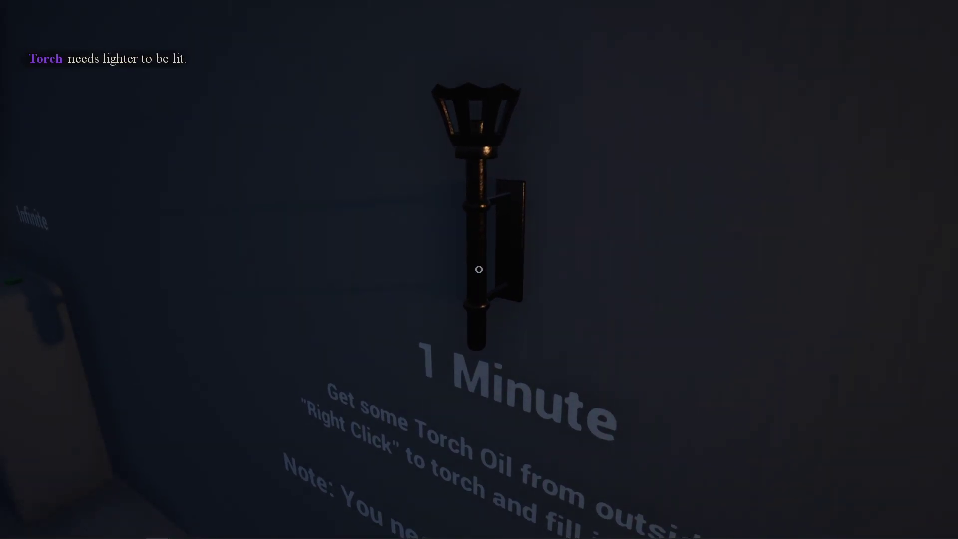
Step: Walk from the torch to the Media Assets area, then stop playing and restore the normal editor layout
key(w)
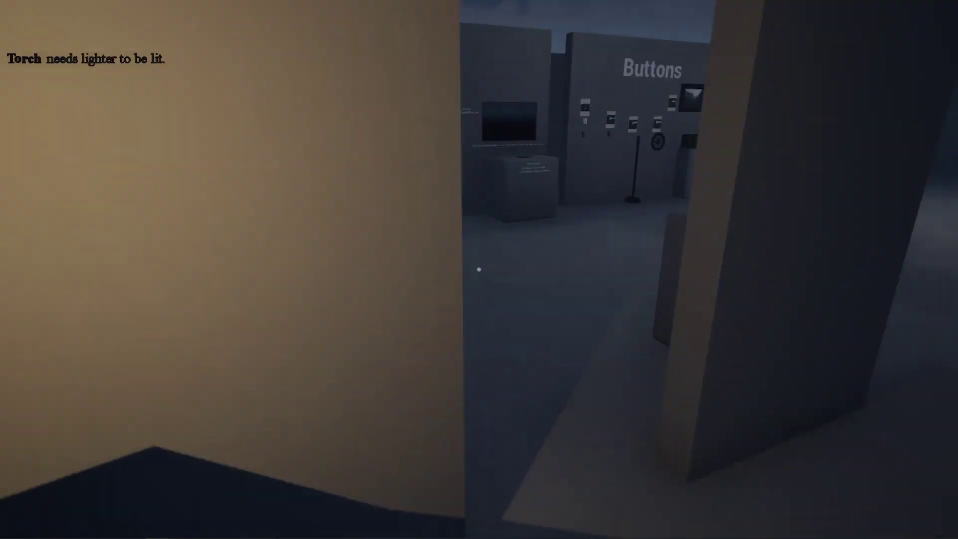
key(w)
key(Escape)
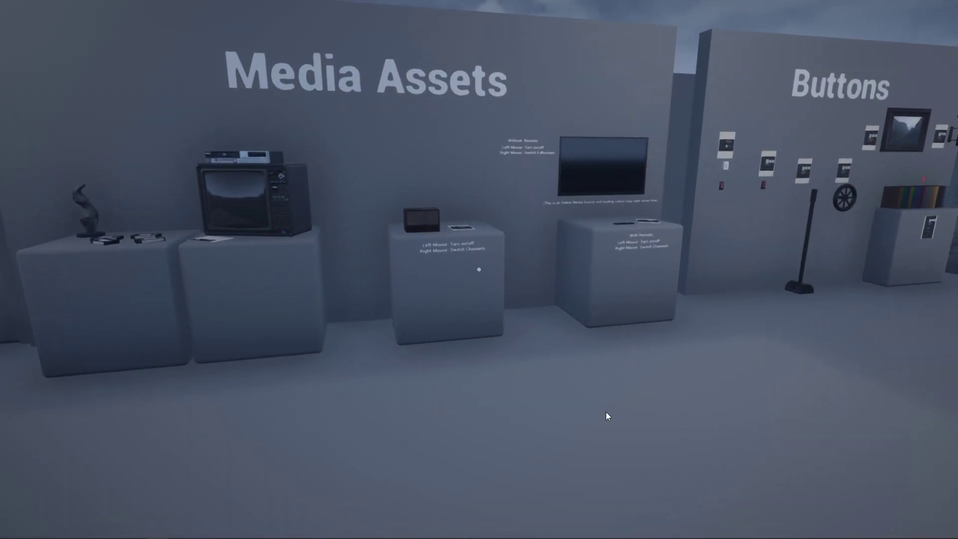
right_drag(579, 406, 607, 405)
key(F11)
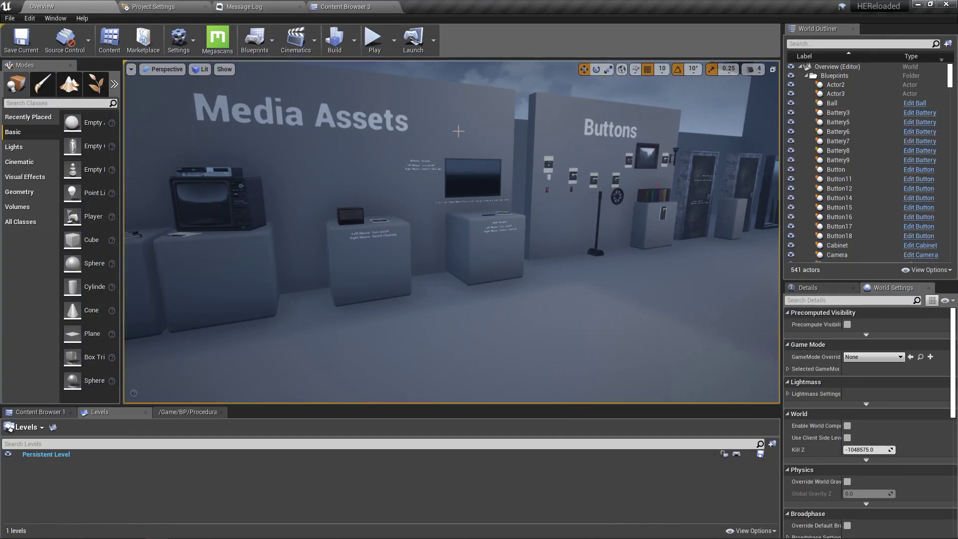
Step: Open the StartMap level from the Interaction/Maps folder and switch to its level editor
click(336, 5)
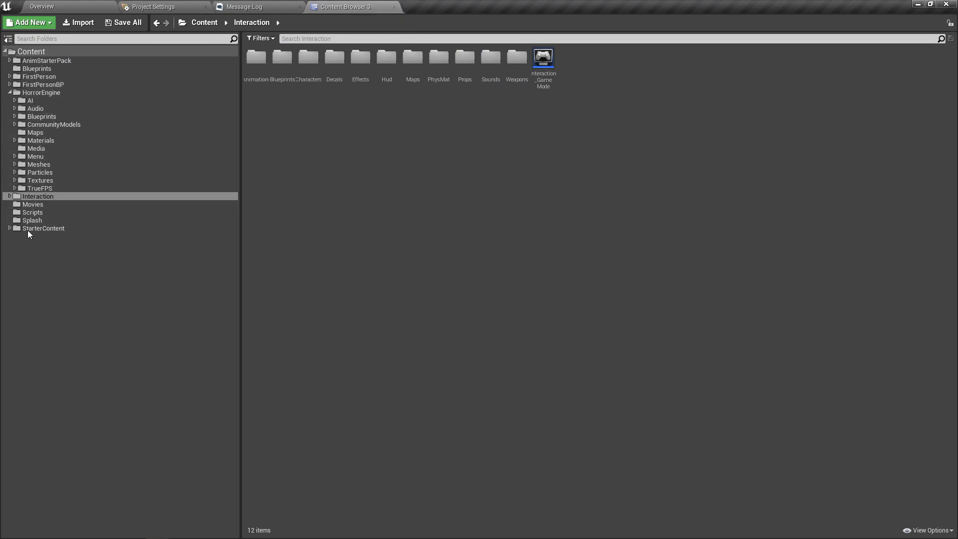
click(50, 204)
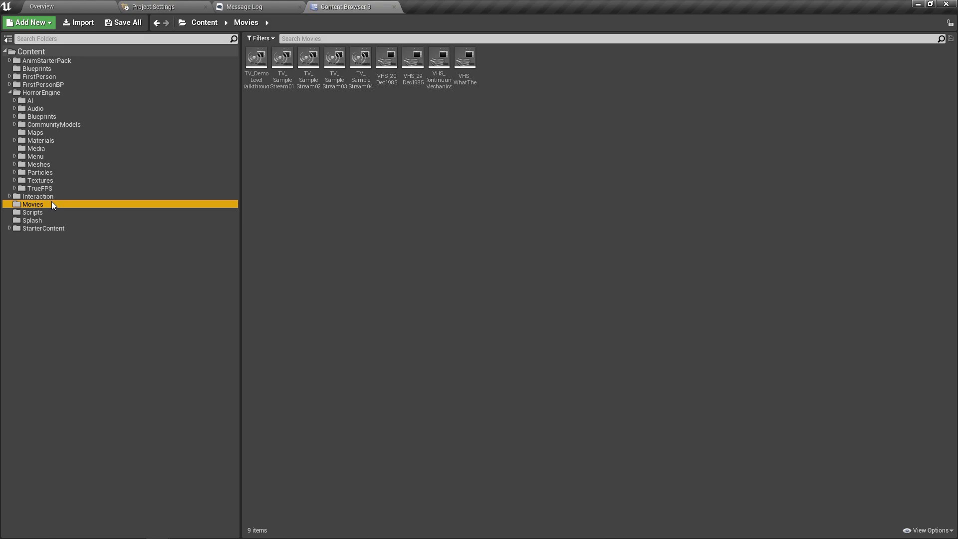
click(61, 197)
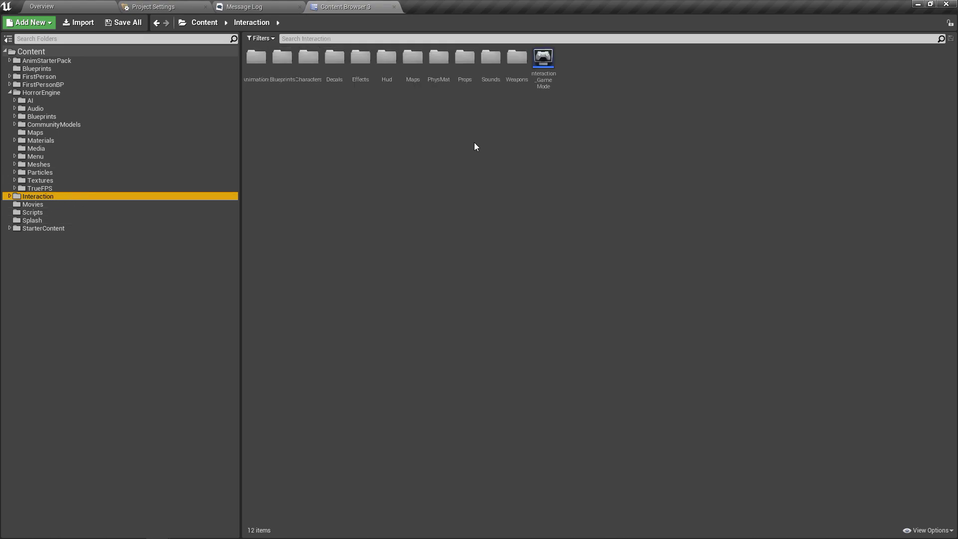
double_click(410, 69)
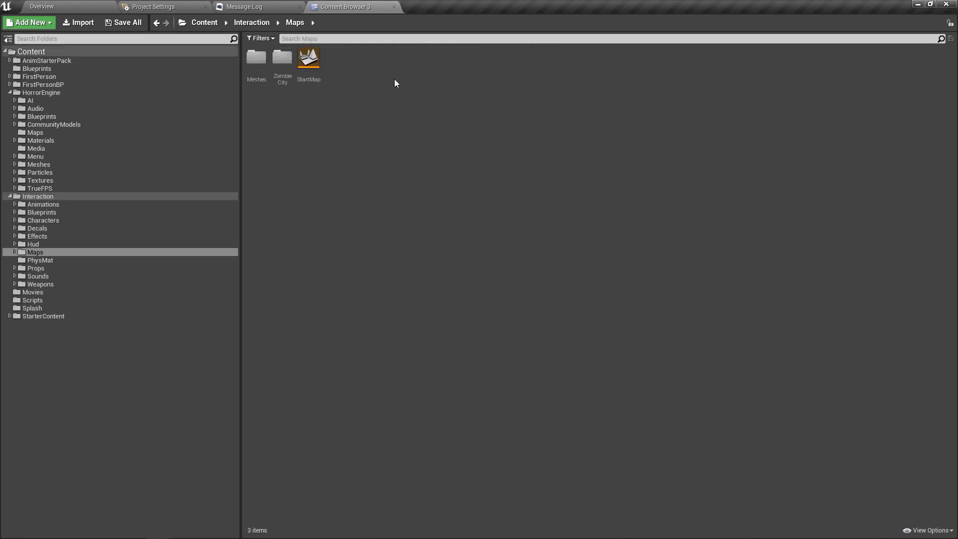
double_click(308, 80)
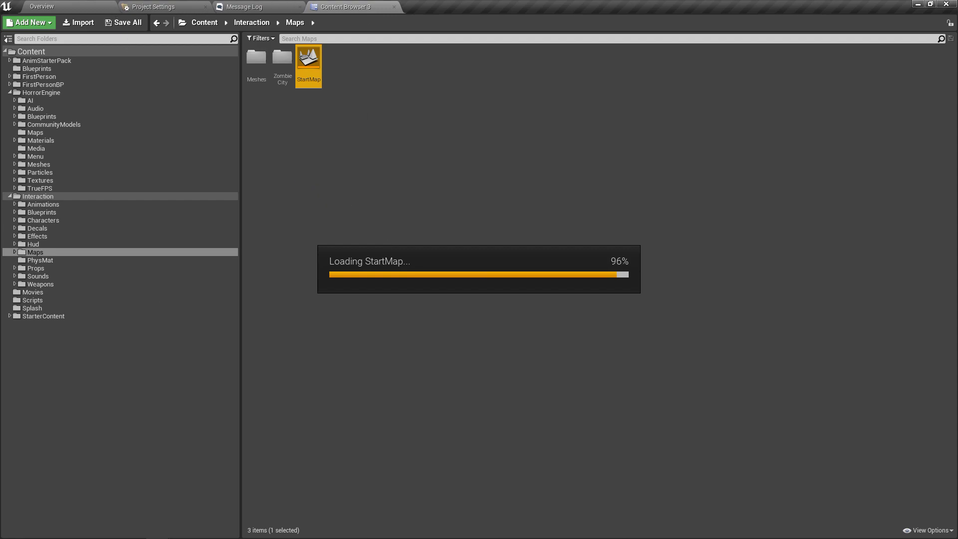
click(80, 6)
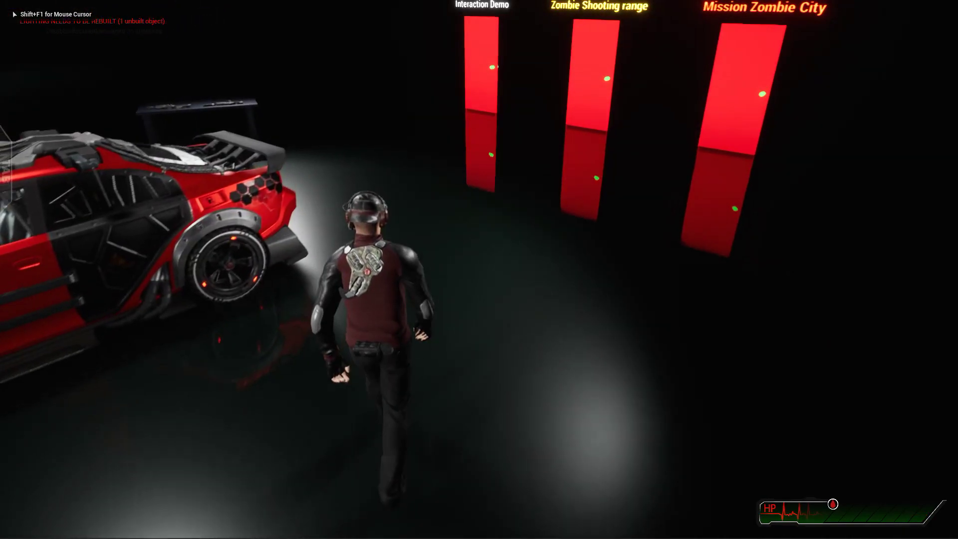
Step: In the running StartMap, walk past the red car to the weapons table and pick up the Submachine gun
key(w)
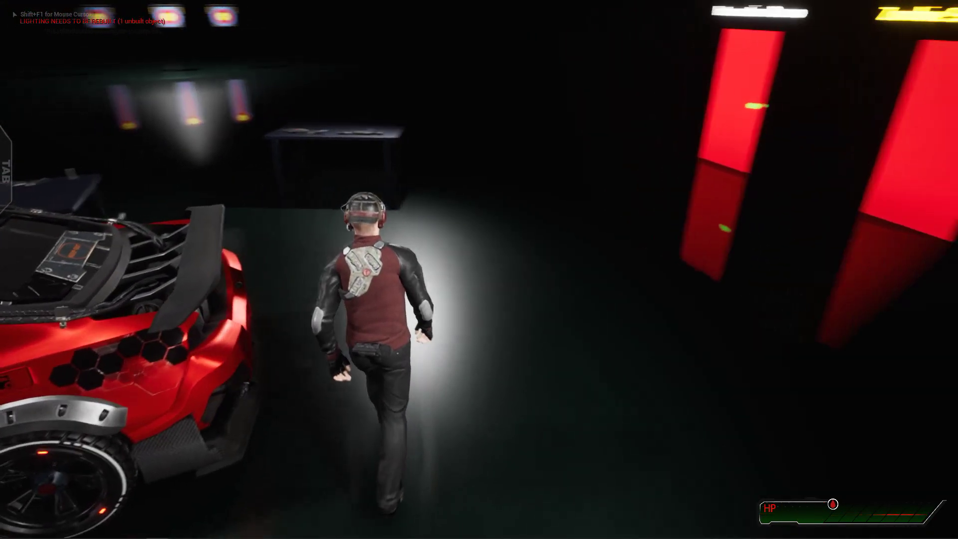
key(w)
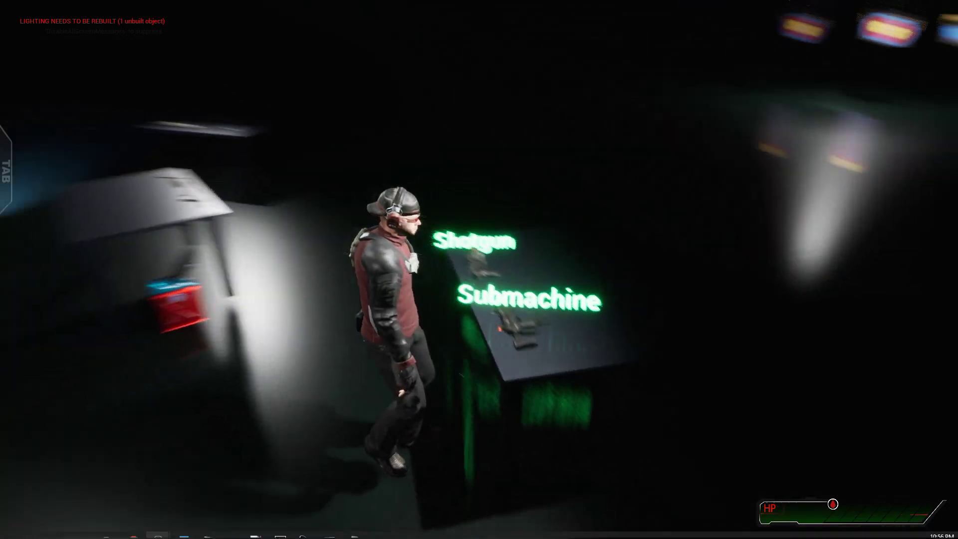
key(e)
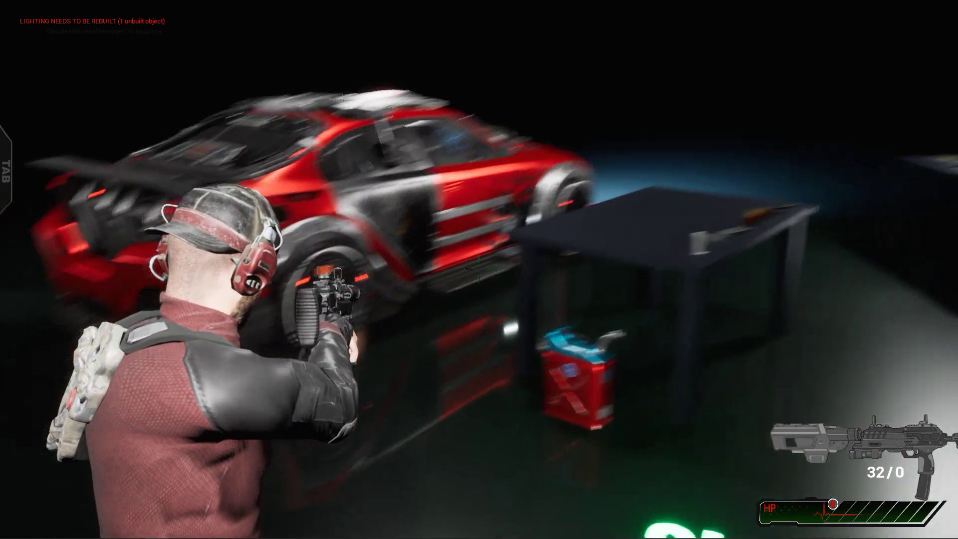
Step: Test the Submachine gun by firing repeatedly at the floor and around the red car
click(479, 270)
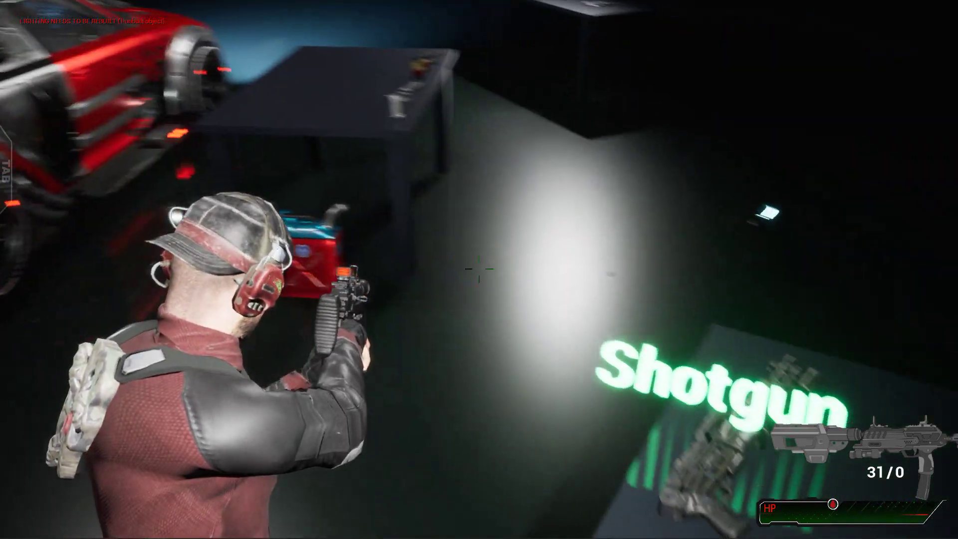
click(479, 268)
click(479, 268)
click(479, 268)
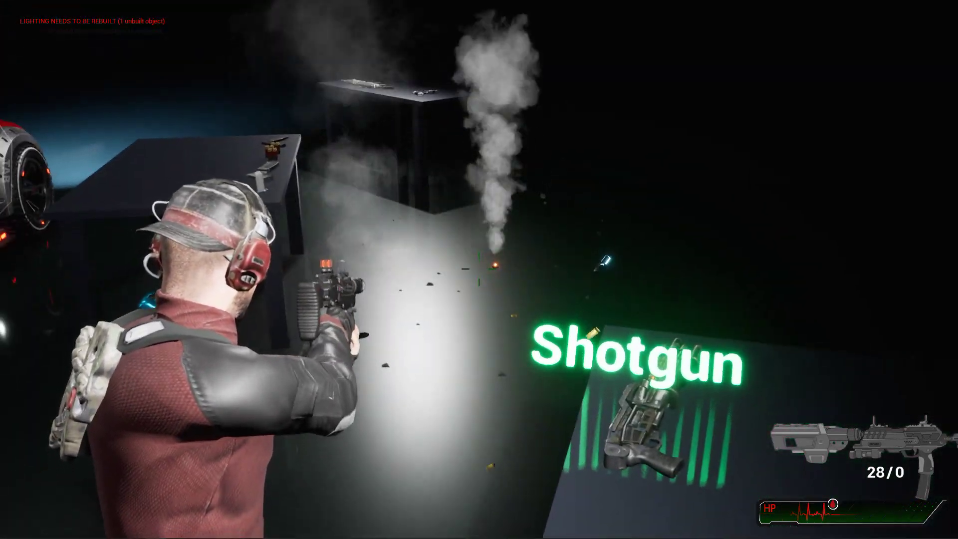
click(479, 268)
click(479, 268)
click(479, 269)
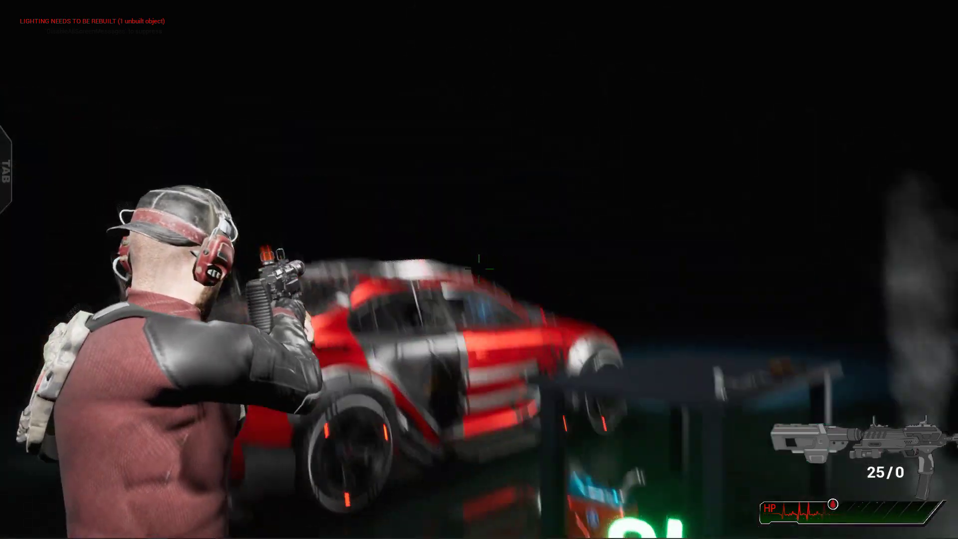
click(479, 269)
click(479, 269)
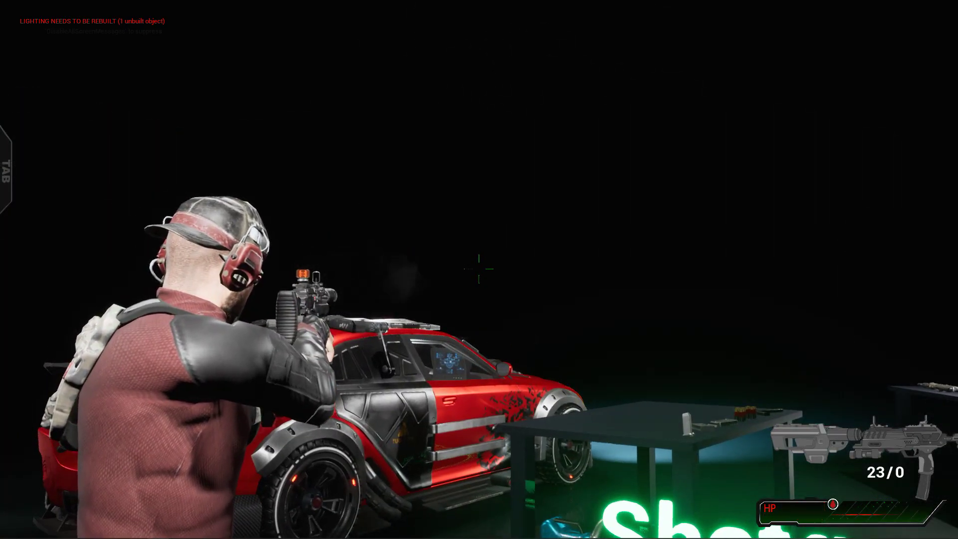
click(479, 268)
click(479, 269)
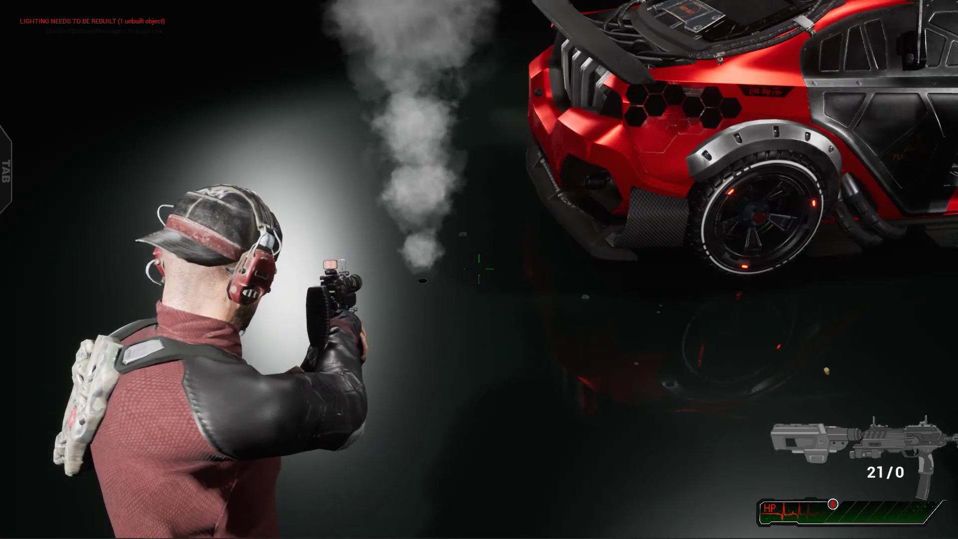
click(479, 269)
click(479, 269)
click(479, 268)
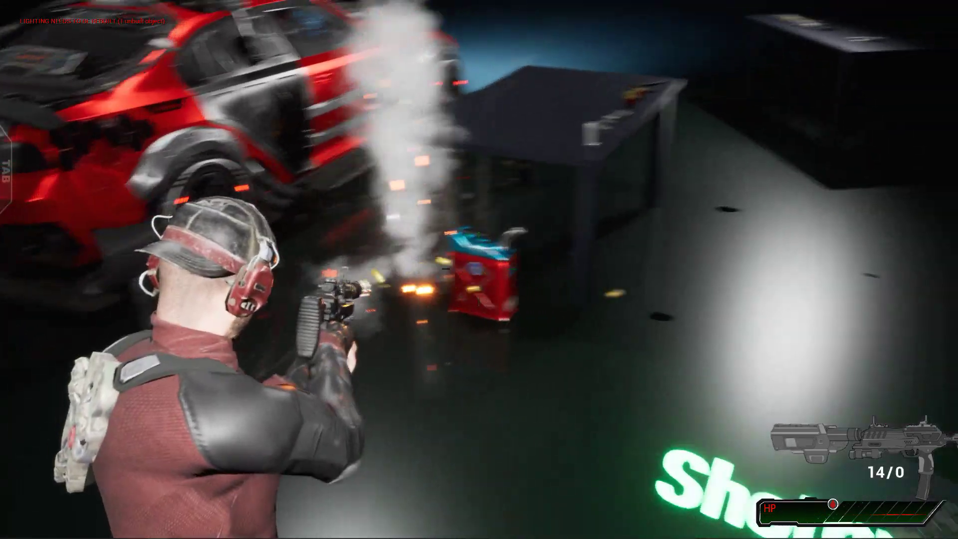
click(479, 268)
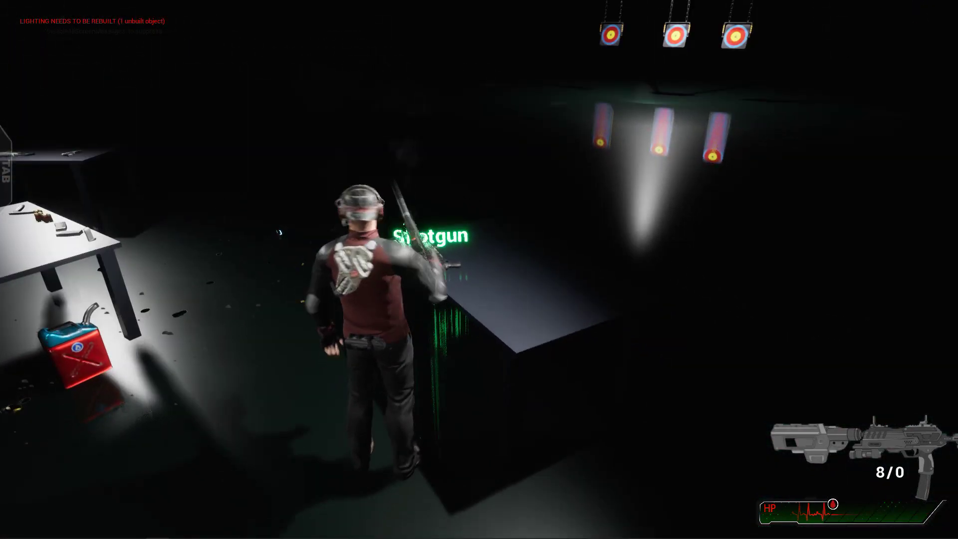
Step: Pick up the Shotgun from the table and test-fire it several times behind the red car
key(e)
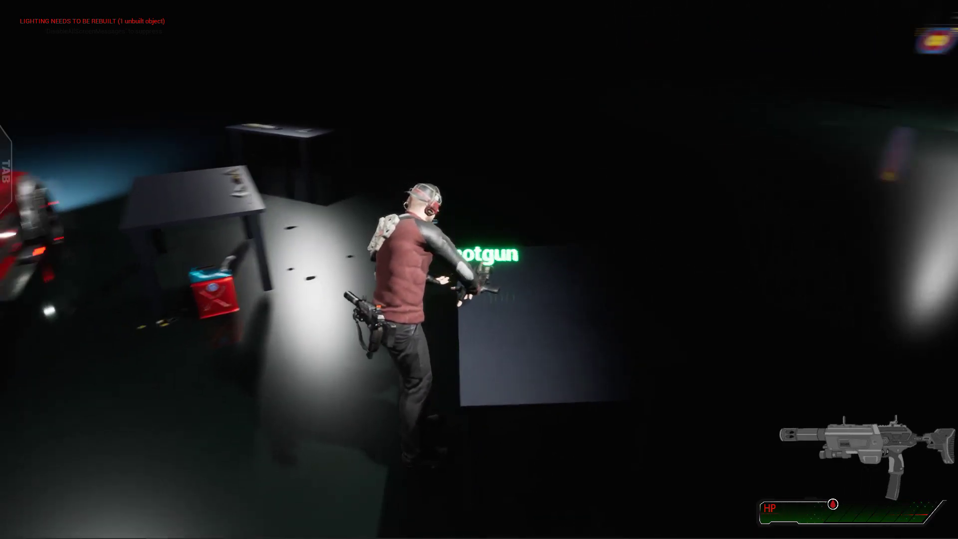
right_click(479, 268)
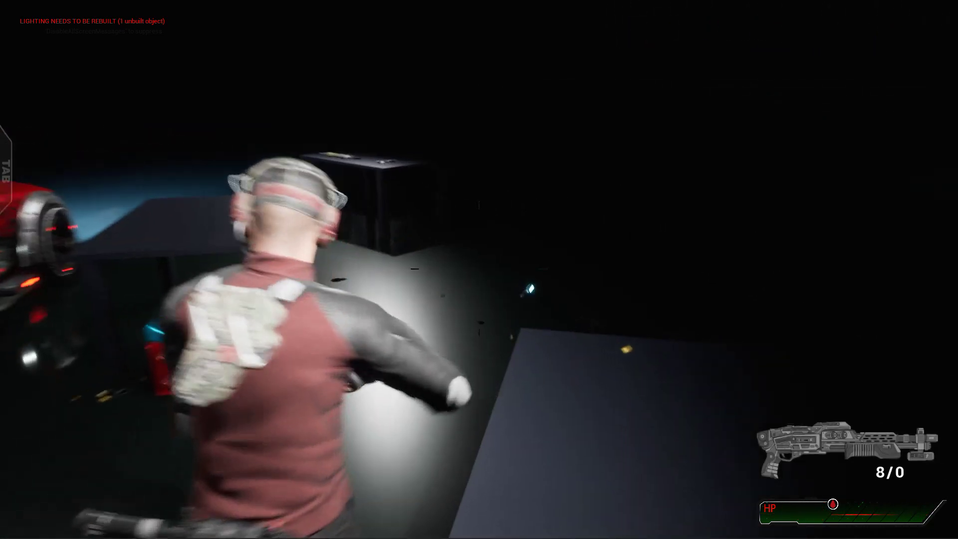
click(479, 269)
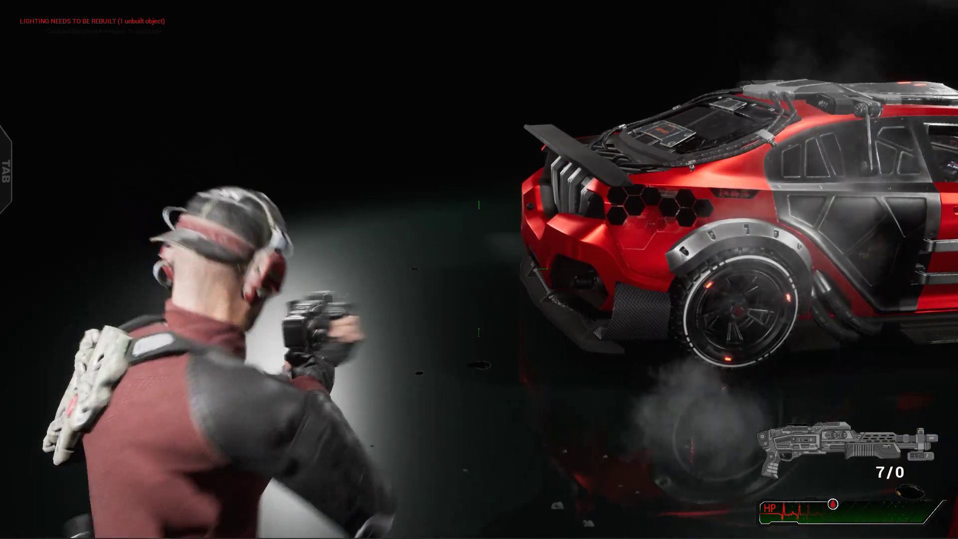
click(479, 269)
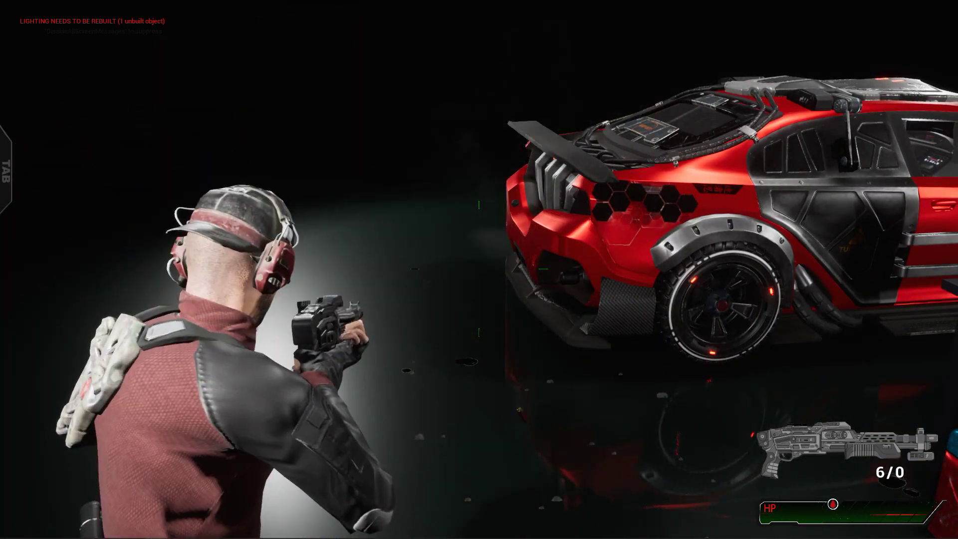
click(479, 269)
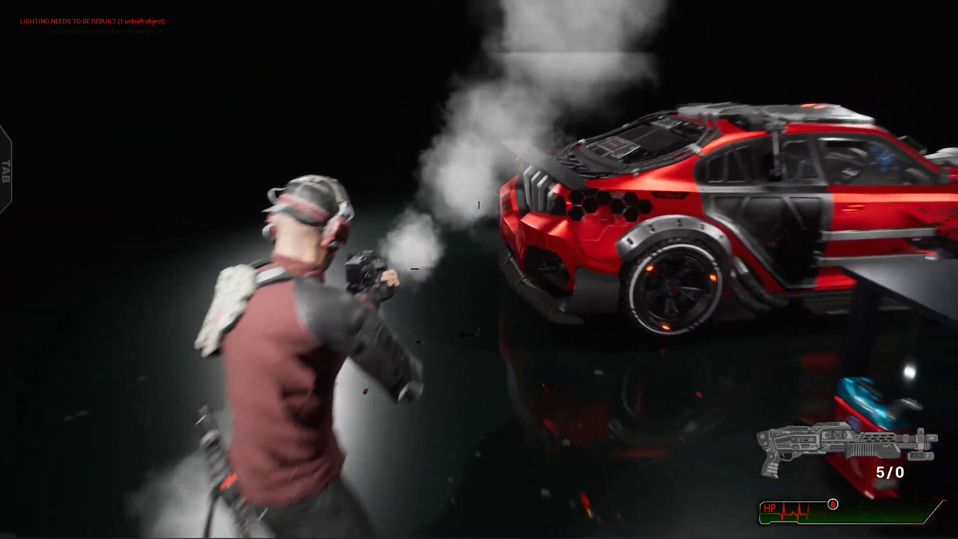
click(479, 269)
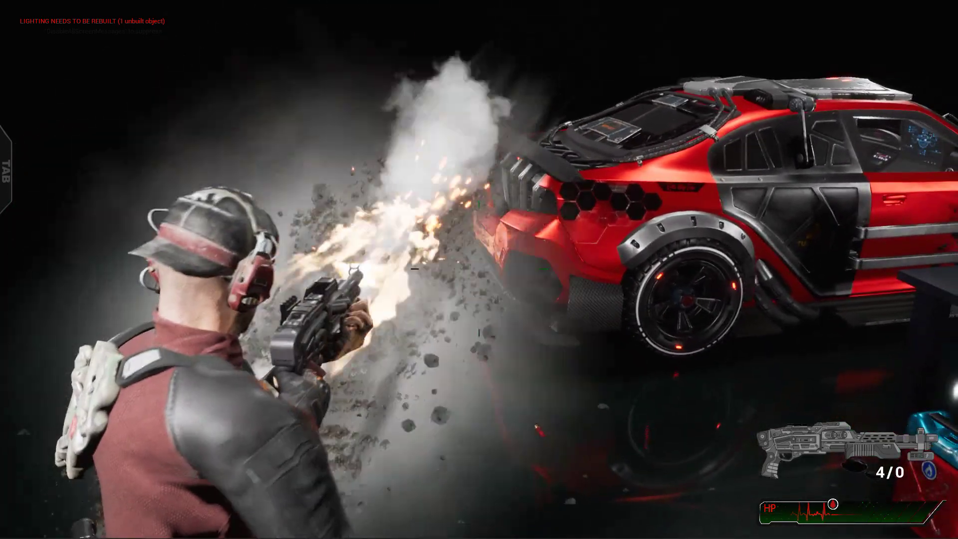
Step: Stop playing StartMap and exit the full-screen viewport
key(Escape)
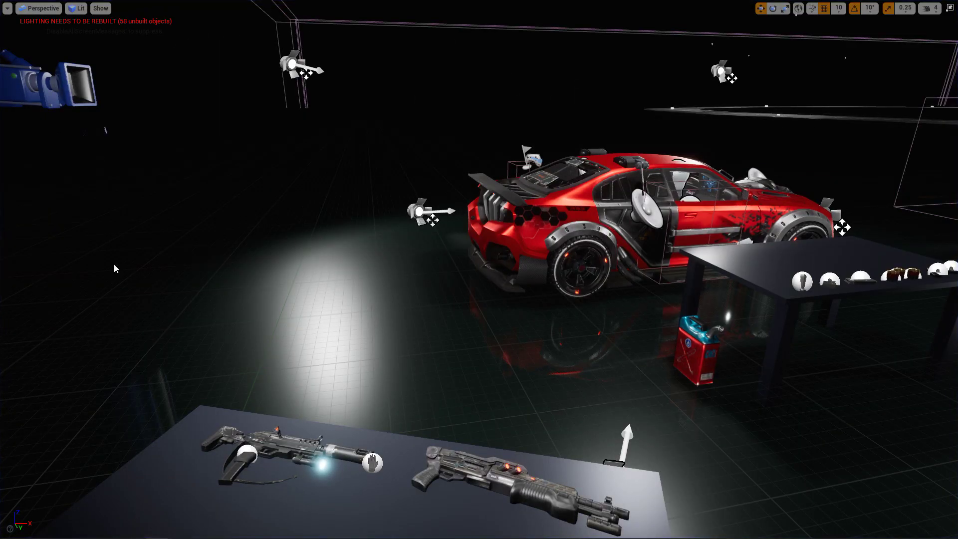
mouse_move(583, 190)
right_down()
mouse_move(574, 192)
mouse_move(583, 190)
right_up()
key(F11)
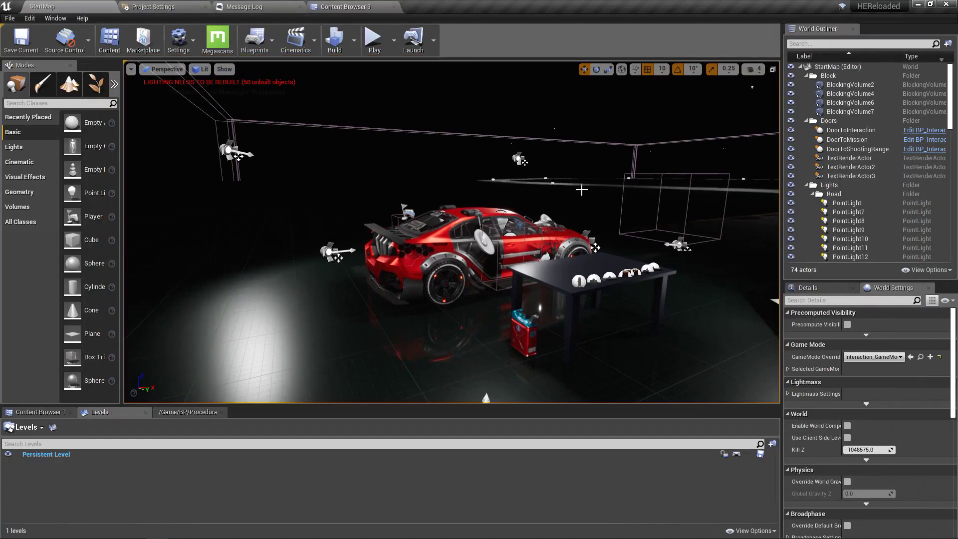
click(348, 6)
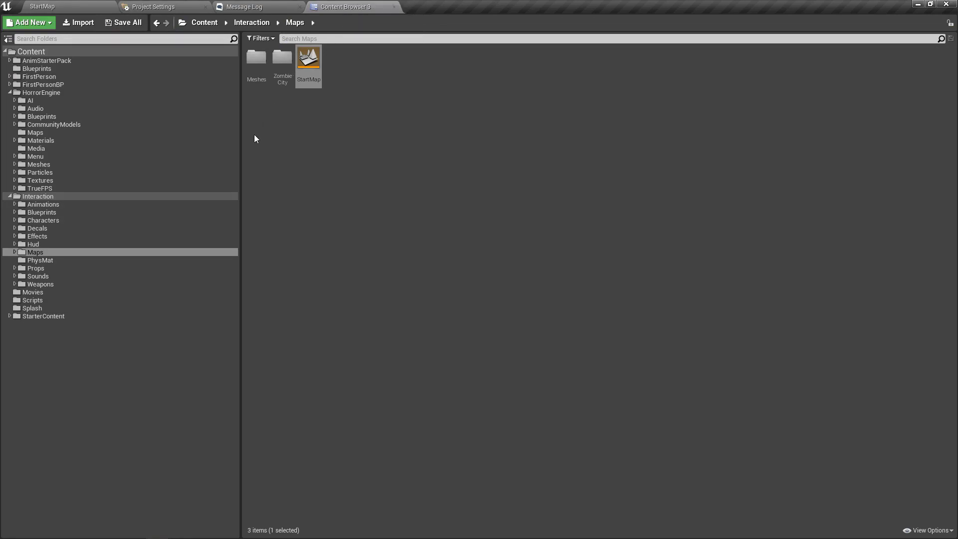
click(43, 5)
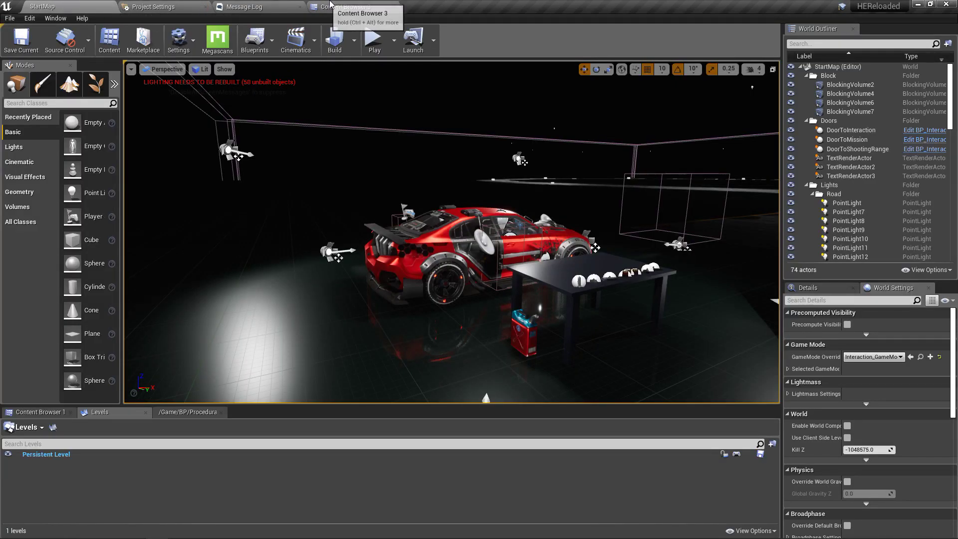
click(330, 5)
click(111, 5)
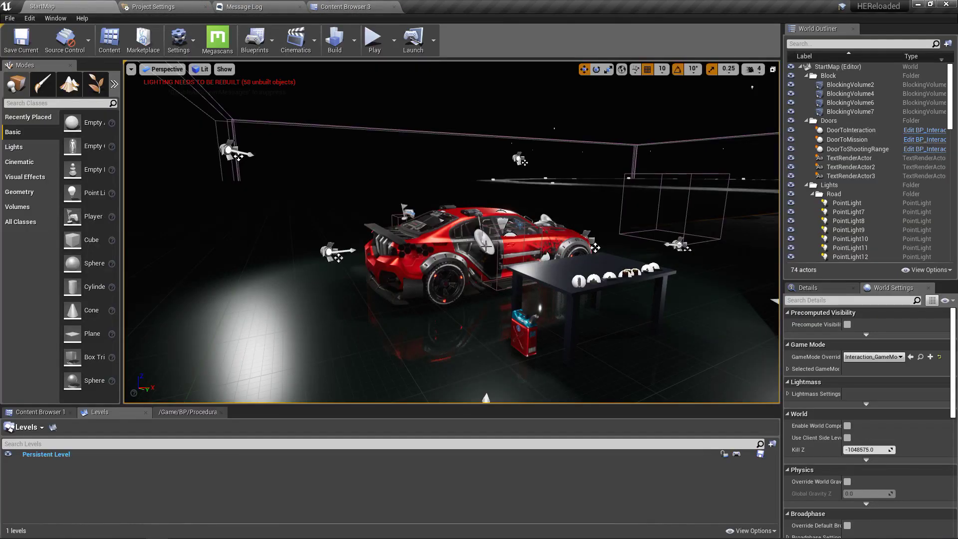
Step: Make StartMap's viewport full screen, frame the red car from behind, and hide the editor icons with Game View
key(F11)
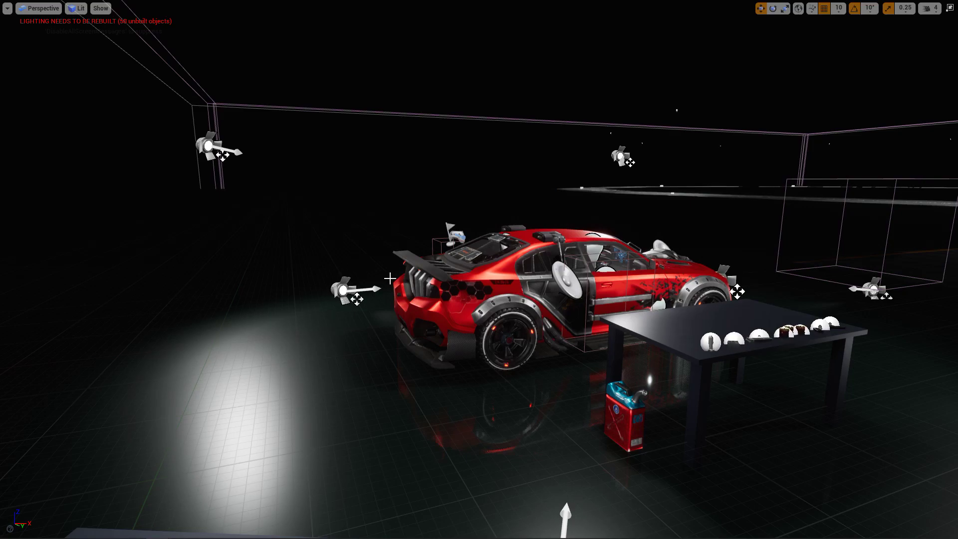
mouse_move(480, 269)
right_down()
mouse_move(561, 263)
mouse_move(634, 274)
mouse_move(491, 276)
right_up()
key(a)
key(a)
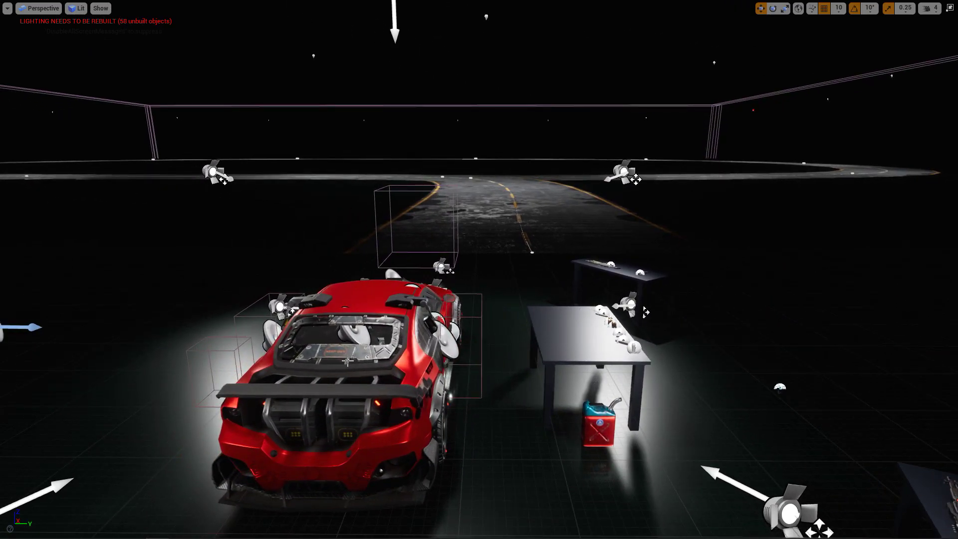
key(g)
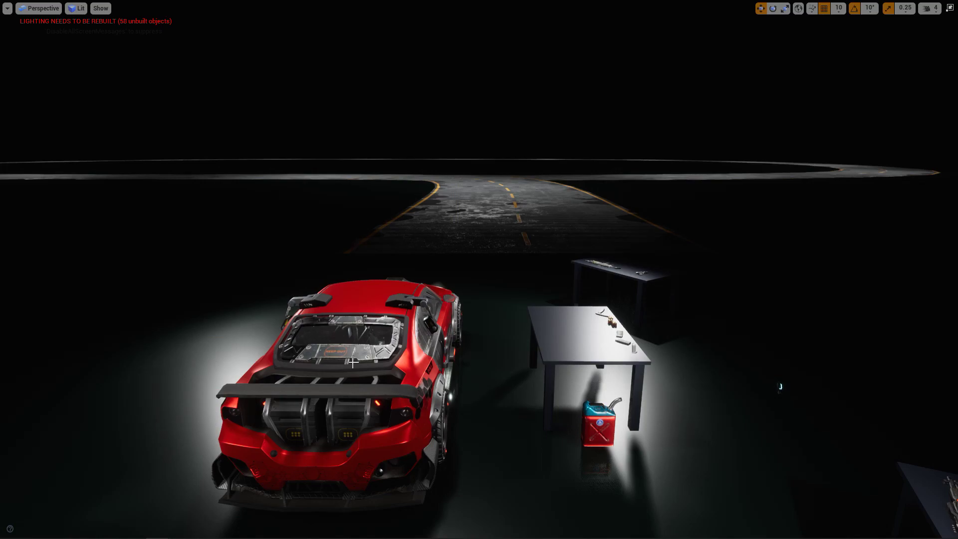
Step: Look around the StartMap scene in the viewport, examining the red car and its surroundings
right_drag(225, 377, 166, 413)
scroll(225, 377, up, 5)
scroll(225, 377, down, 3)
key(a)
key(d)
key(w)
key(s)
key(a)
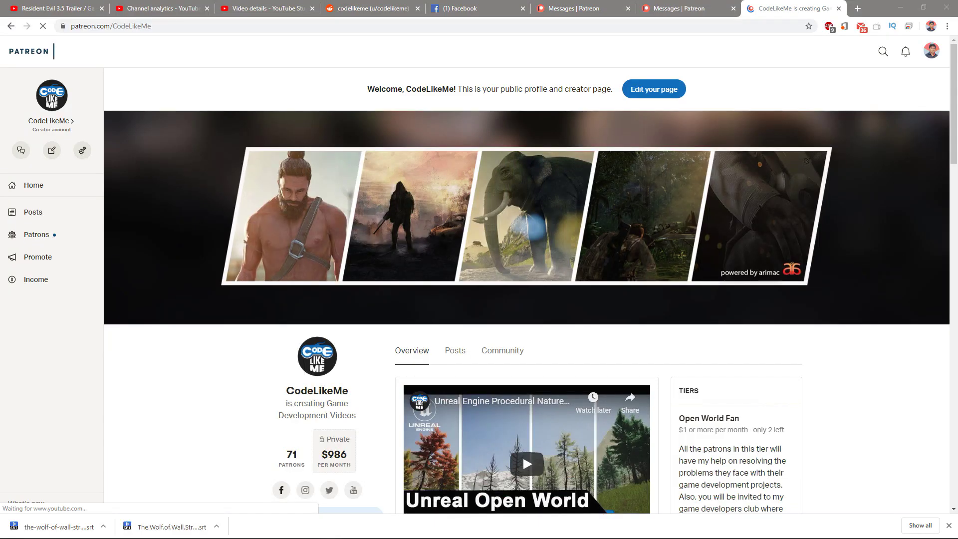
Step: Look through the membership tiers and posts on the CodeLikeMe Patreon page in the browser
scroll(677, 259, down, 7)
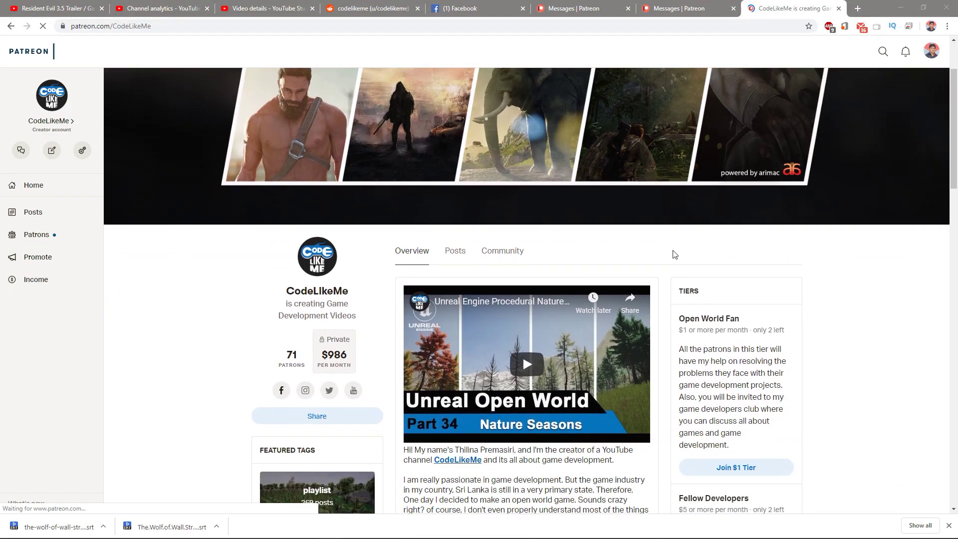
scroll(677, 259, down, 4)
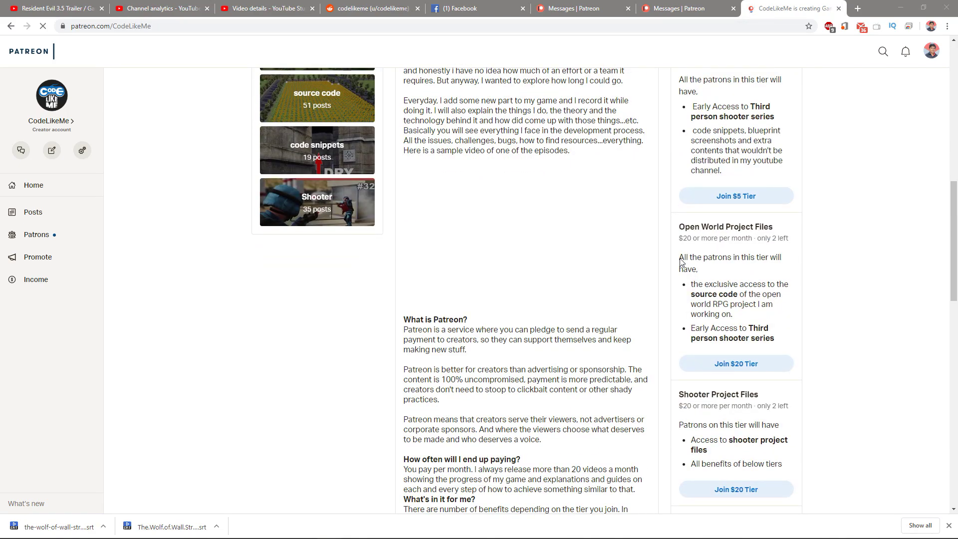
scroll(681, 261, down, 13)
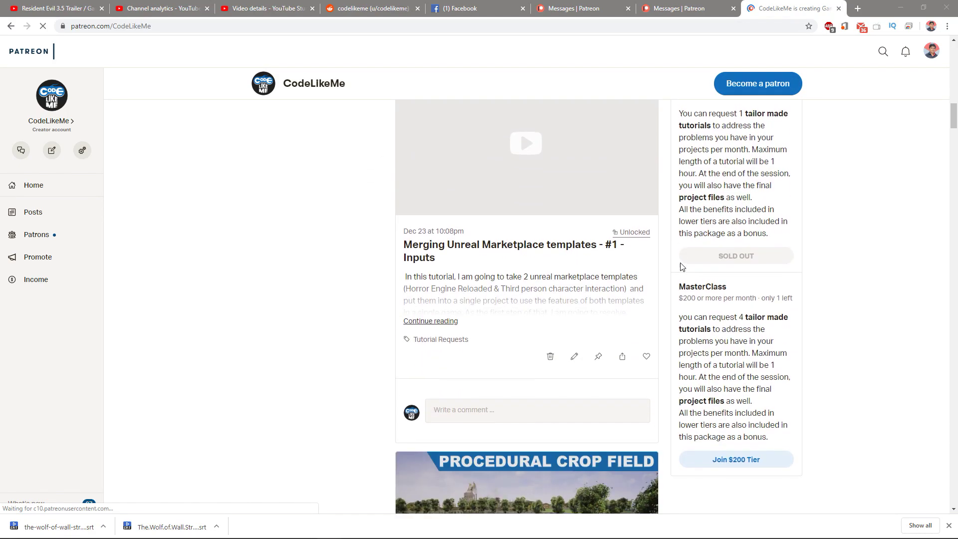
scroll(681, 267, down, 5)
scroll(680, 275, up, 20)
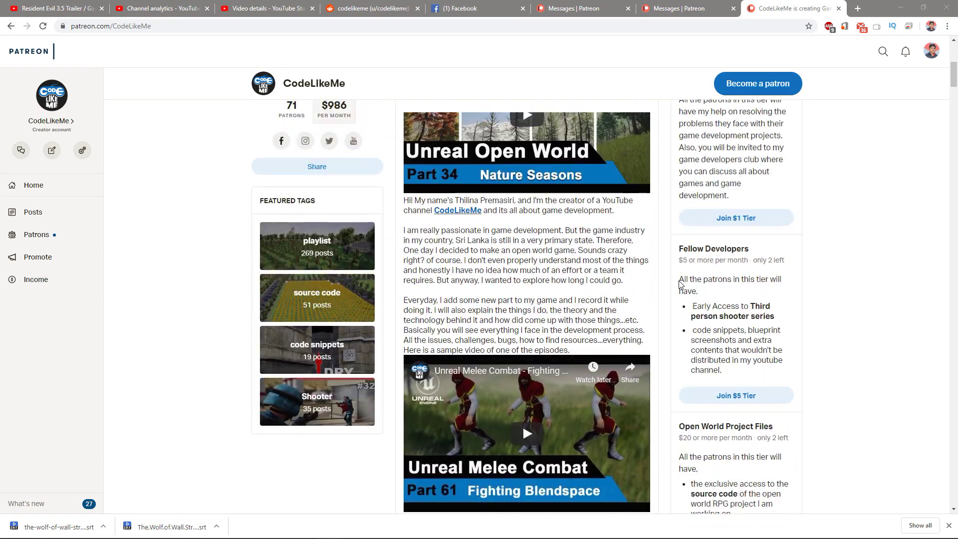
scroll(680, 283, up, 6)
Step: Highlight the Patreon tier descriptions from Open World Fan down to Shooter Project Files
scroll(683, 272, down, 3)
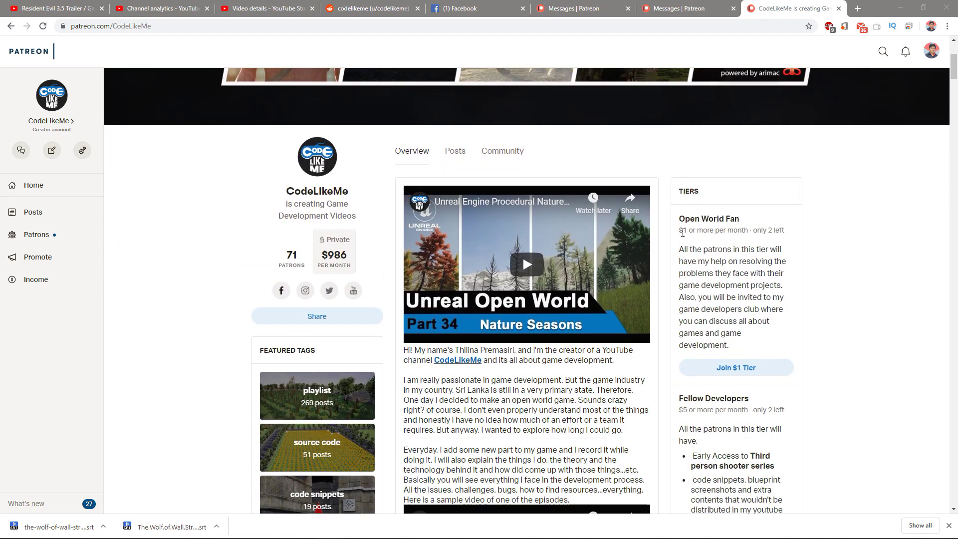
drag(683, 220, 749, 422)
scroll(742, 350, down, 3)
scroll(750, 423, down, 4)
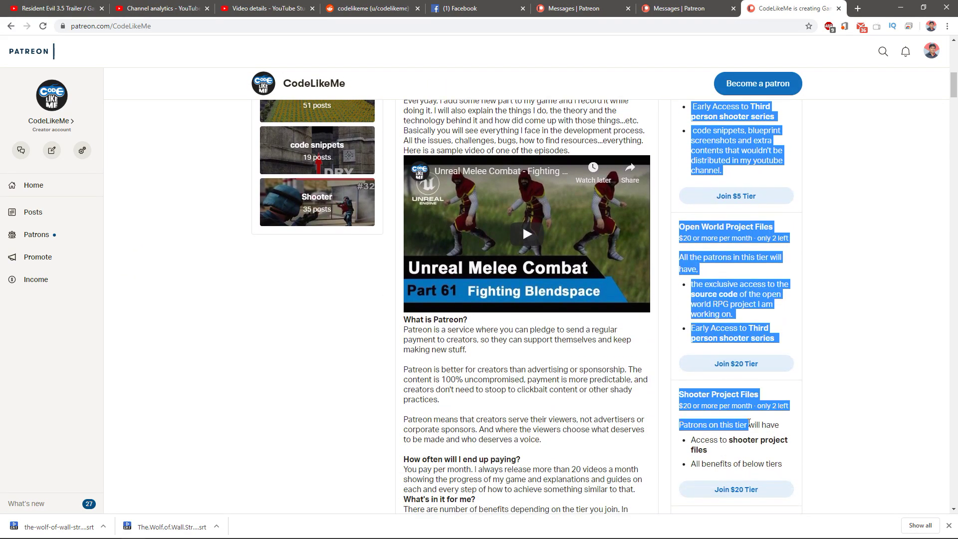